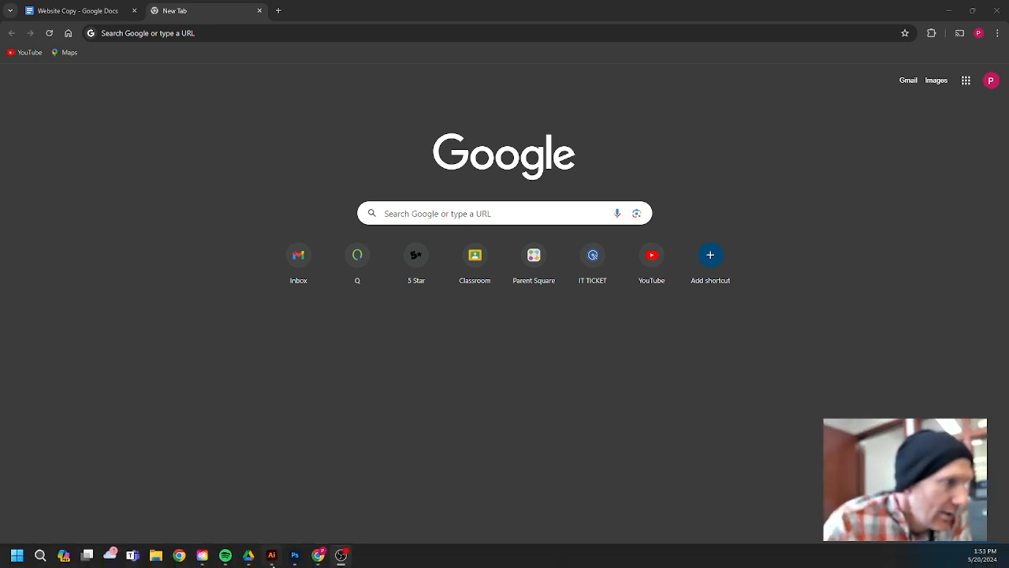
# Step: Switch to Creative Cloud Desktop, search for "Adobe ex" and launch the web version of Adobe Express
pyautogui.click(204, 556)
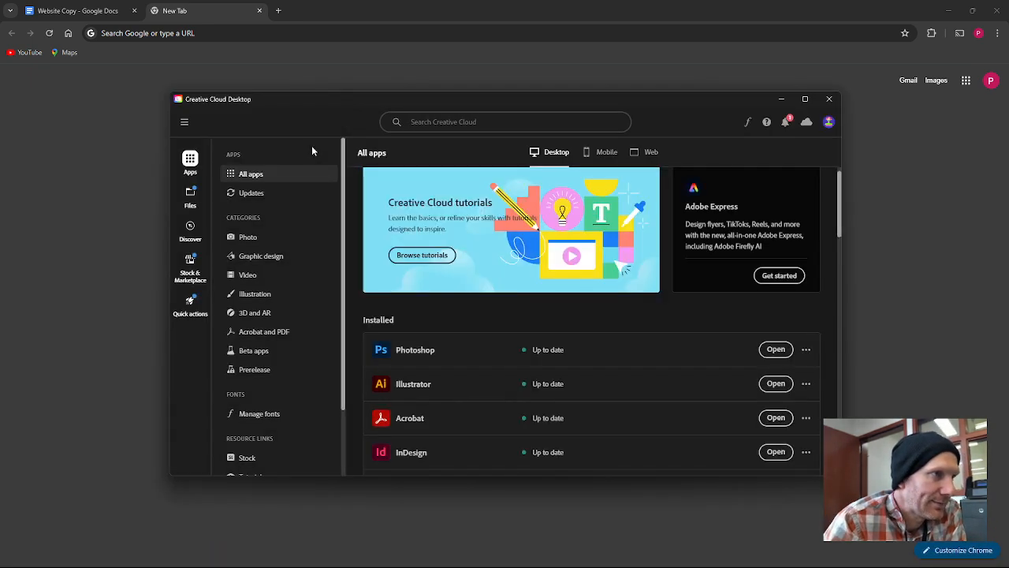
pyautogui.click(270, 193)
pyautogui.click(273, 175)
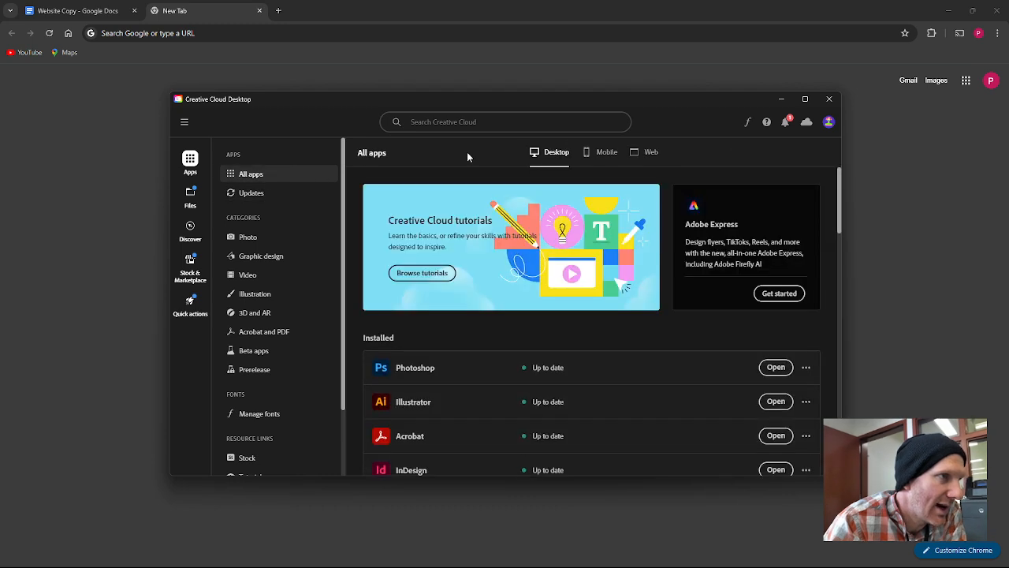
pyautogui.click(469, 123)
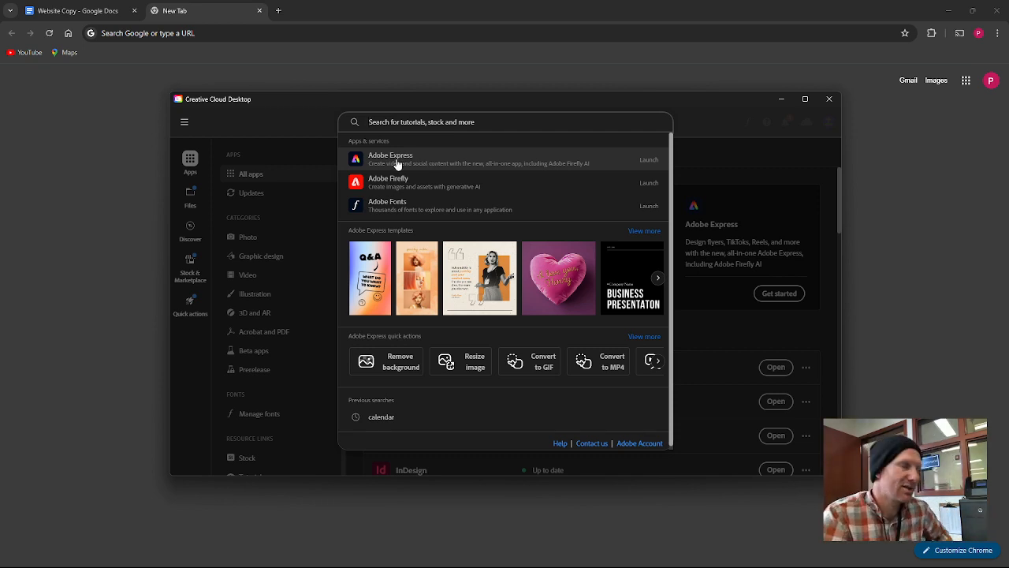
pyautogui.write('Adobe')
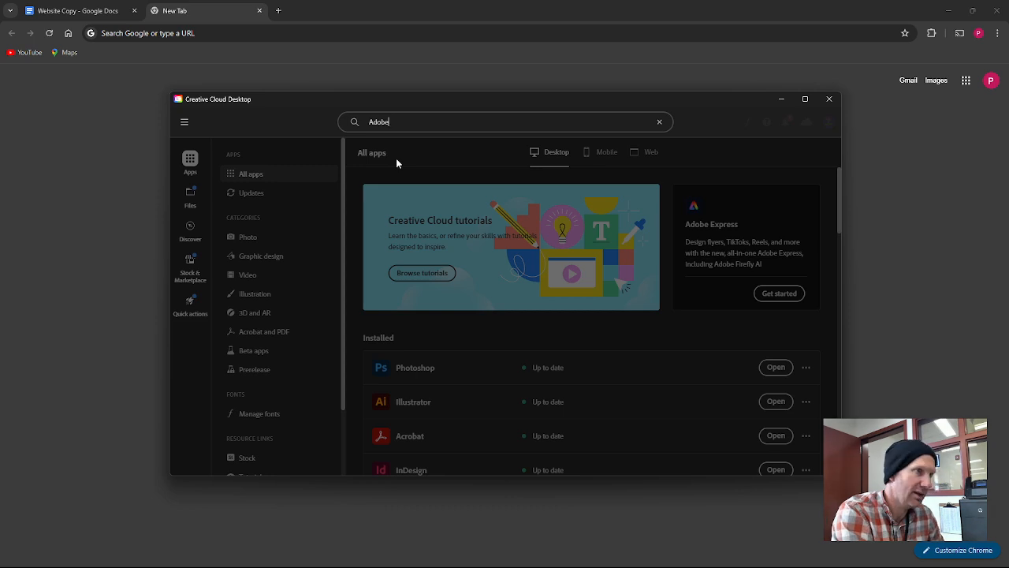
pyautogui.write(' ex')
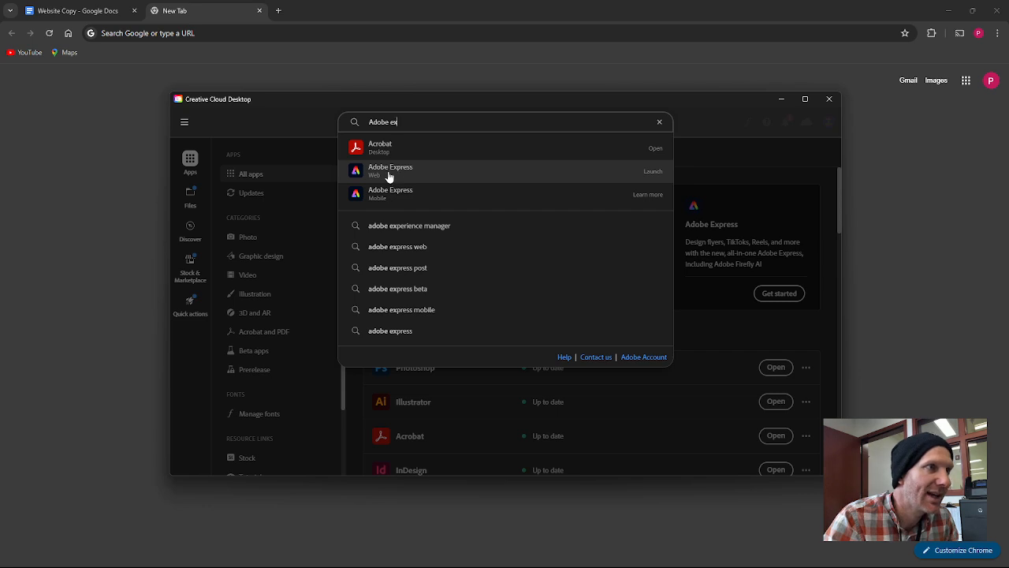
pyautogui.click(403, 176)
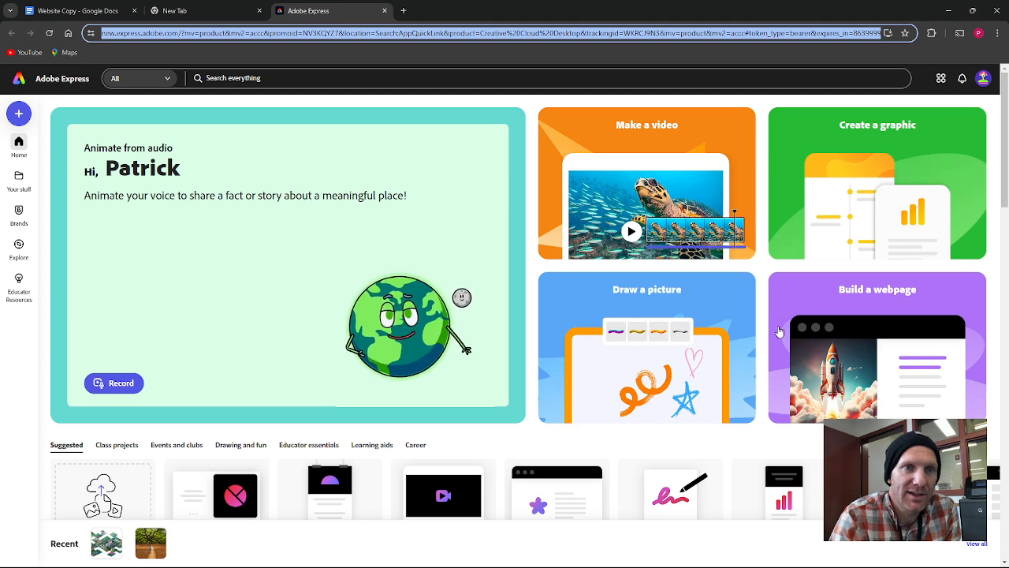
# Step: Open the saved Digital Art Webpage project and examine its cover, About text, artwork grid and bio section
pyautogui.click(19, 178)
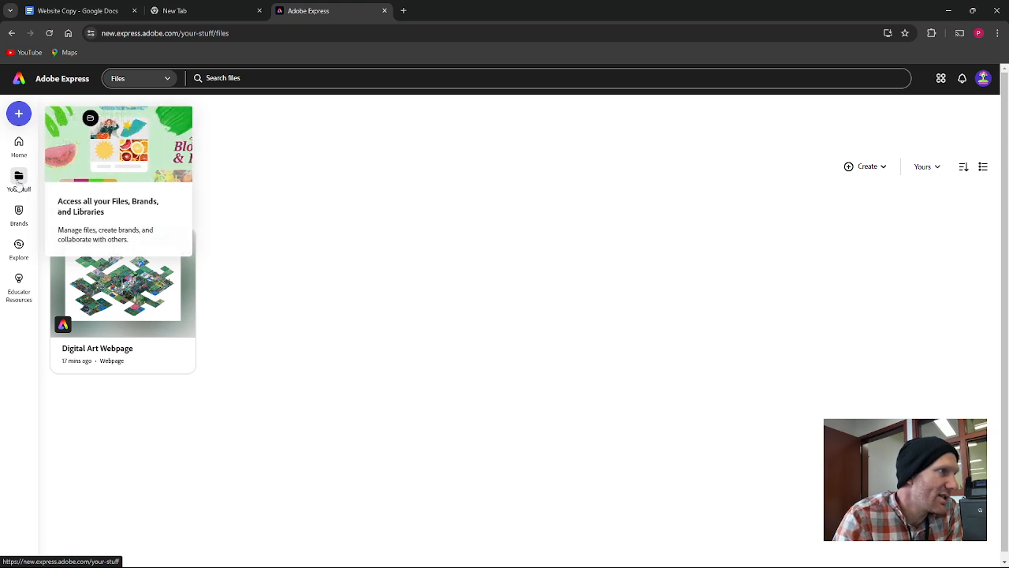
pyautogui.click(168, 298)
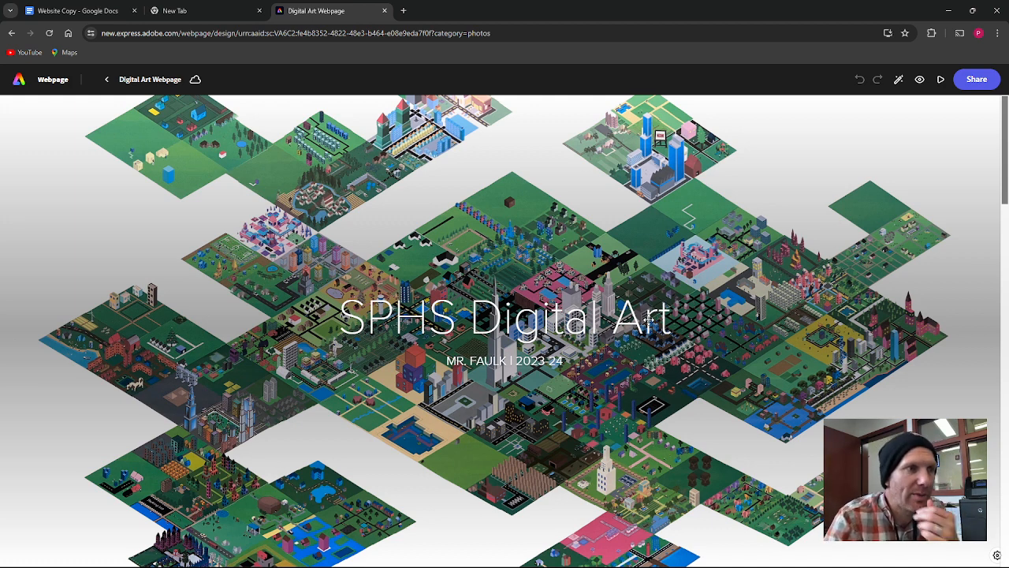
pyautogui.scroll(-1, 536, 224)
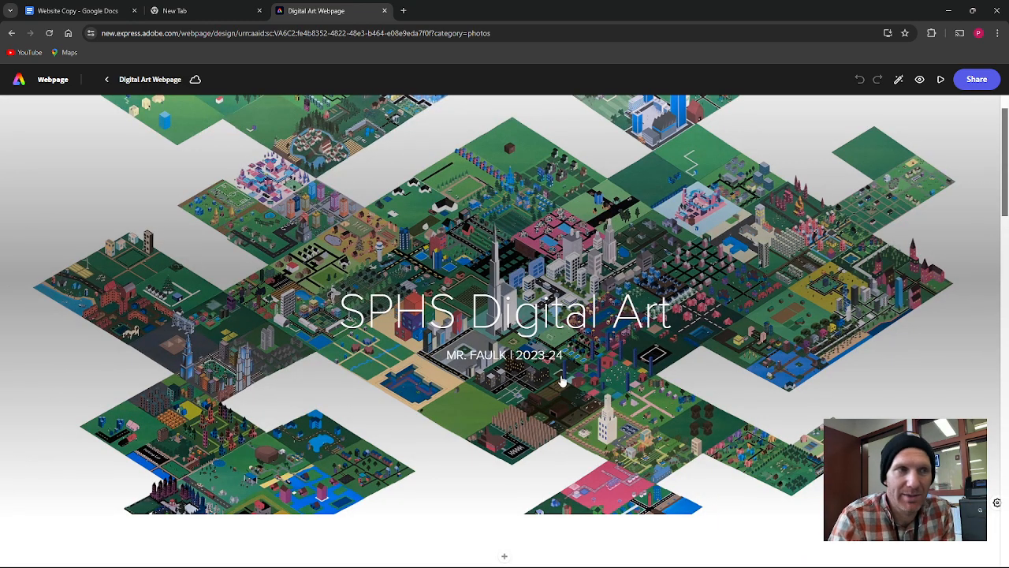
pyautogui.scroll(-1, 533, 354)
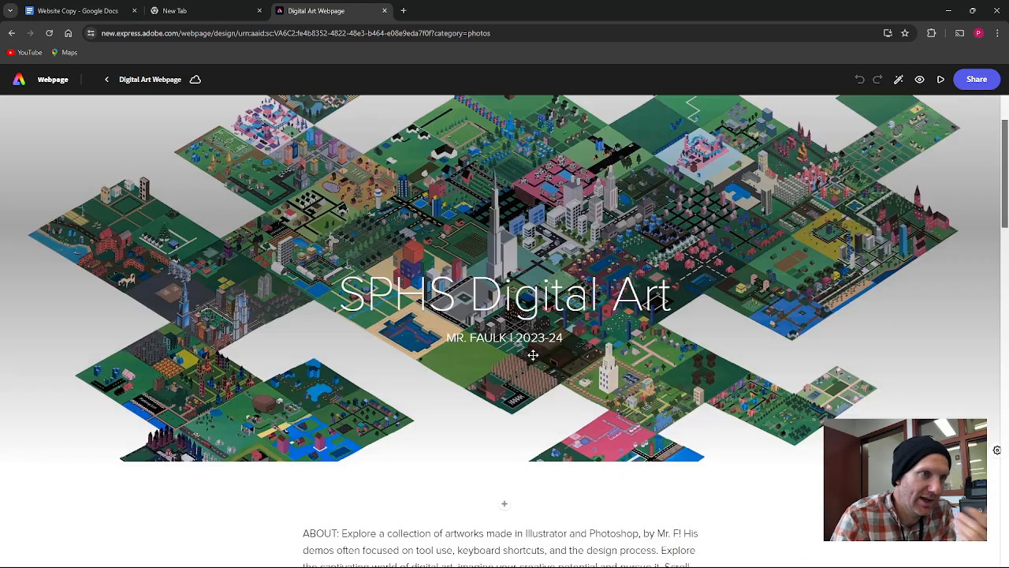
pyautogui.scroll(-3, 533, 354)
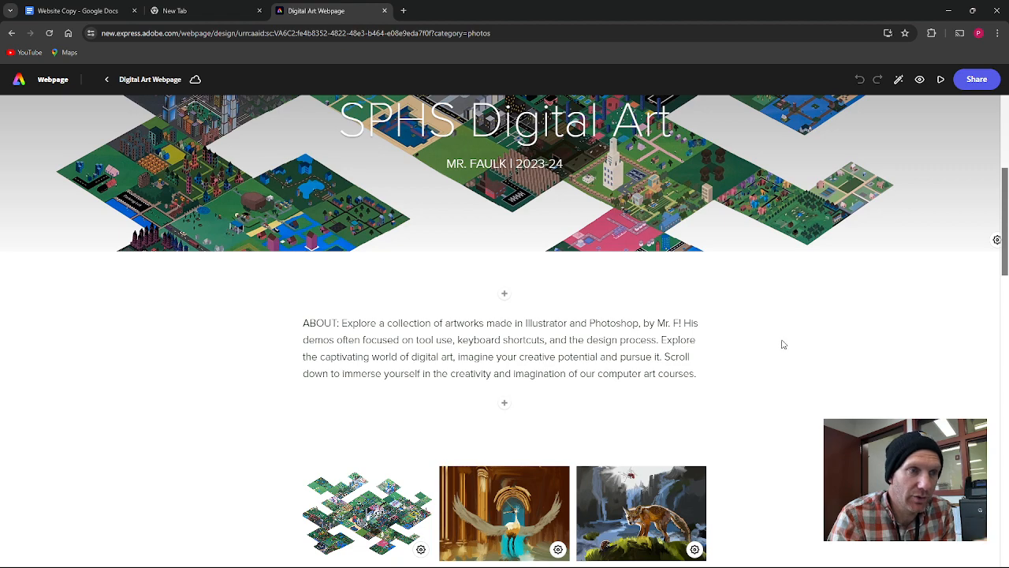
pyautogui.scroll(-2, 780, 344)
pyautogui.scroll(-3, 782, 345)
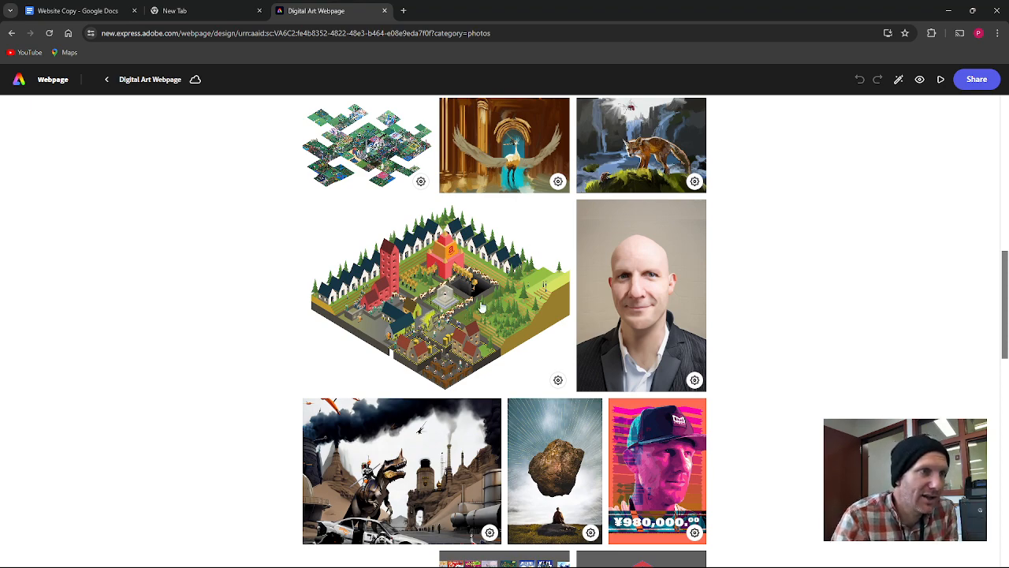
pyautogui.scroll(-3, 568, 401)
pyautogui.scroll(3, 568, 401)
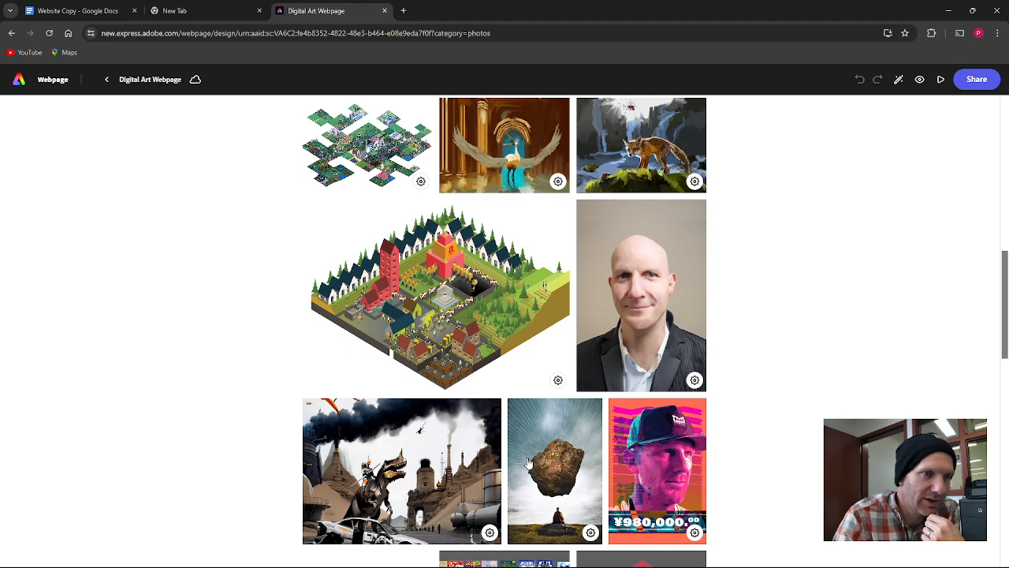
pyautogui.scroll(1, 532, 417)
pyautogui.scroll(-2, 449, 473)
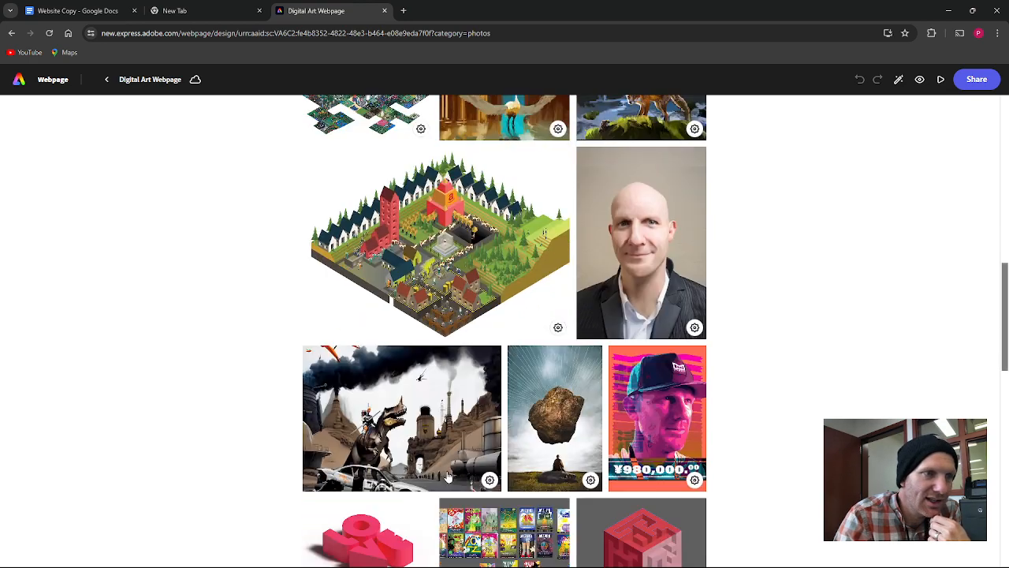
pyautogui.scroll(-2, 449, 473)
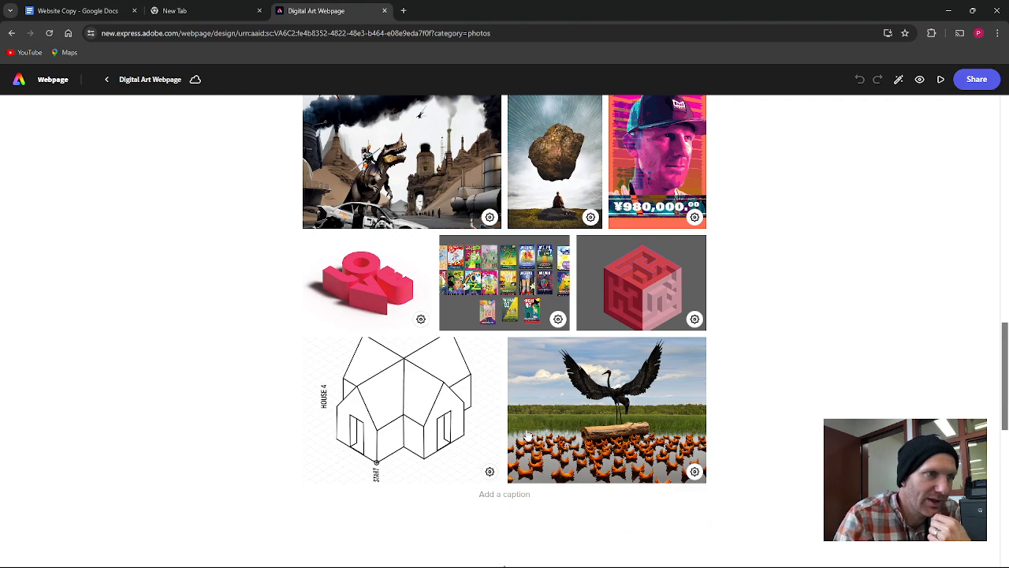
pyautogui.scroll(-4, 529, 426)
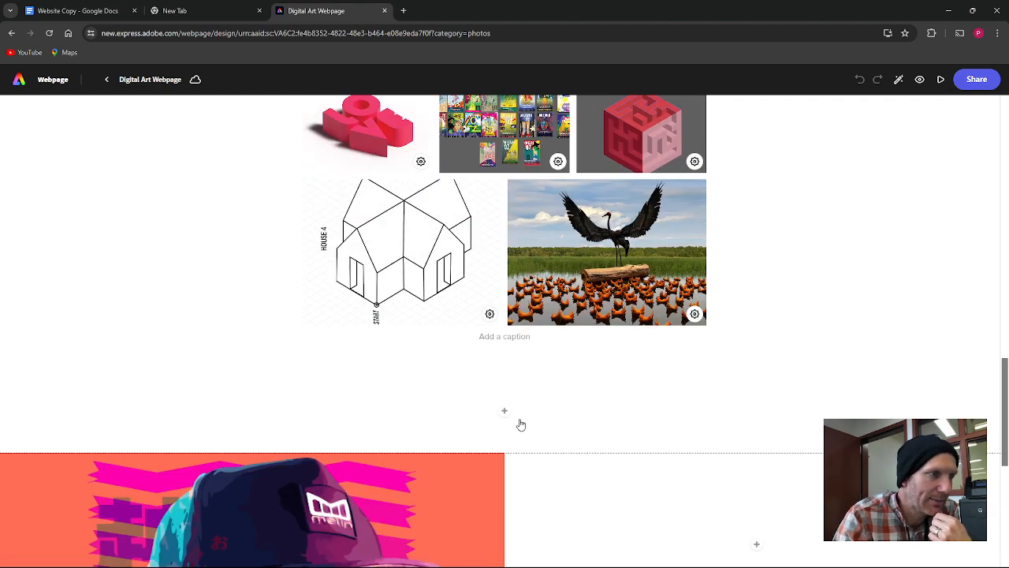
pyautogui.scroll(-1, 521, 424)
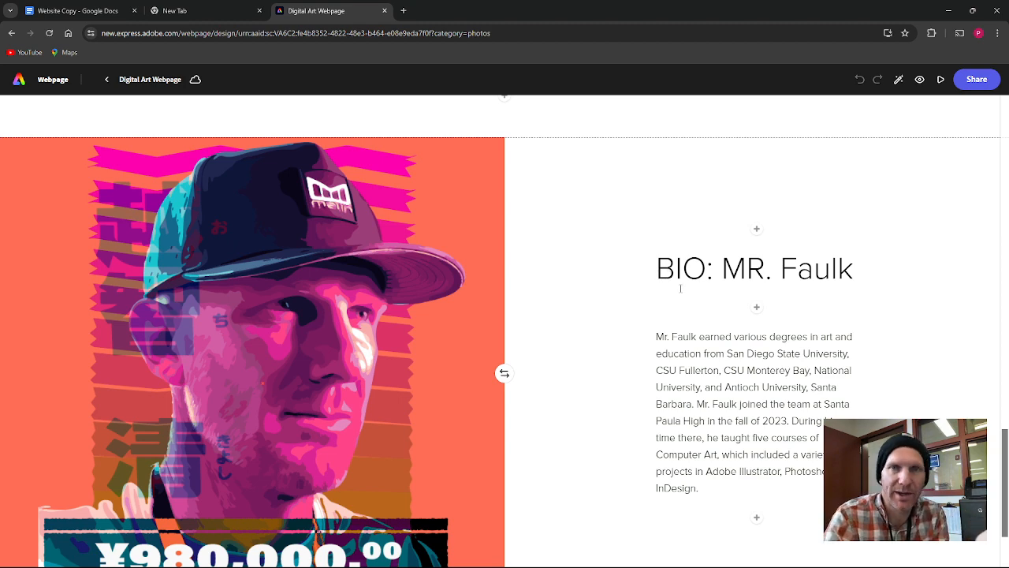
pyautogui.scroll(-1, 911, 388)
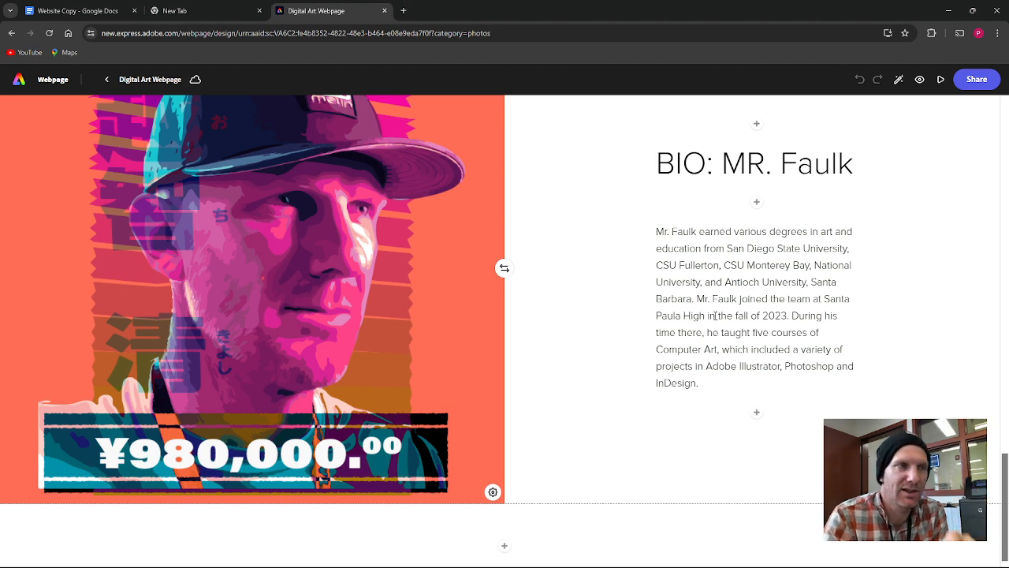
pyautogui.scroll(1, 715, 311)
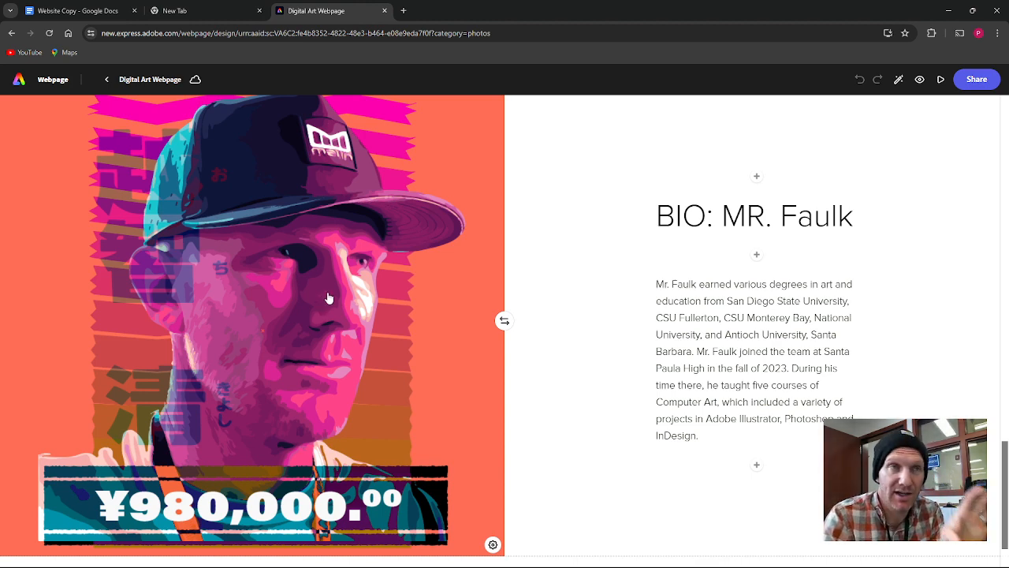
# Step: Return to the Adobe Express home page, start a new webpage project and title it "SPHS Digital Art"
pyautogui.click(19, 80)
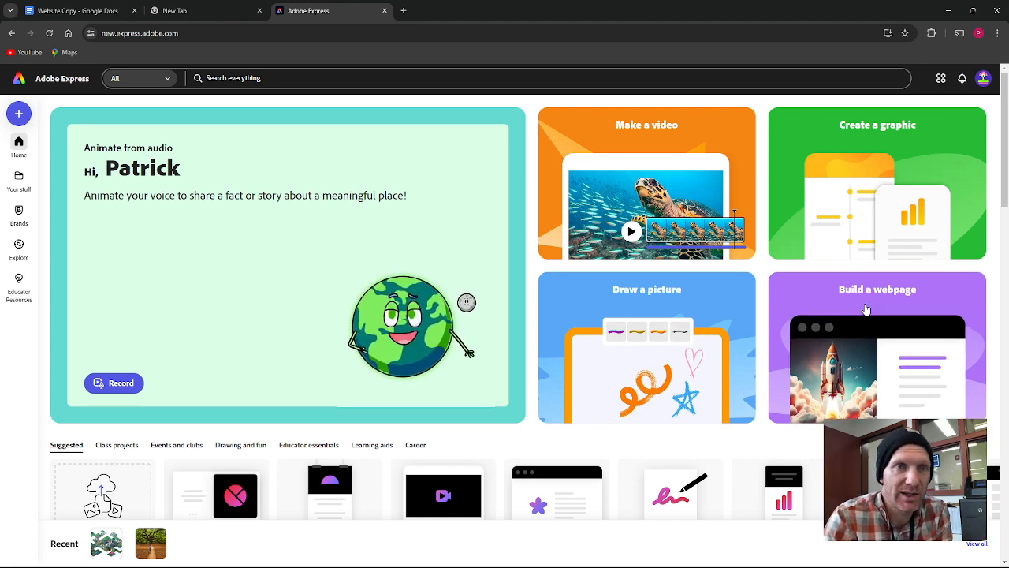
pyautogui.click(866, 309)
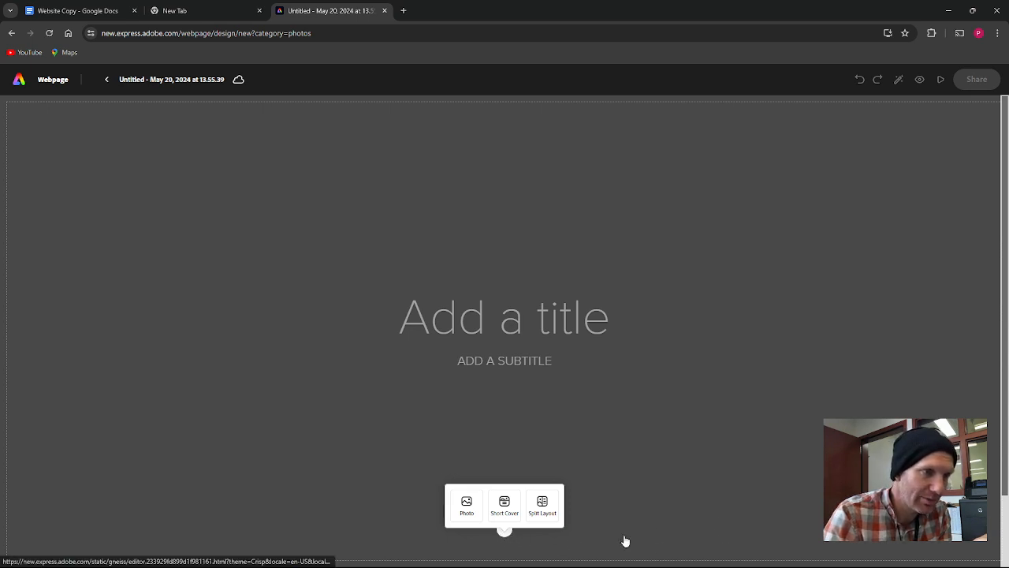
pyautogui.click(505, 314)
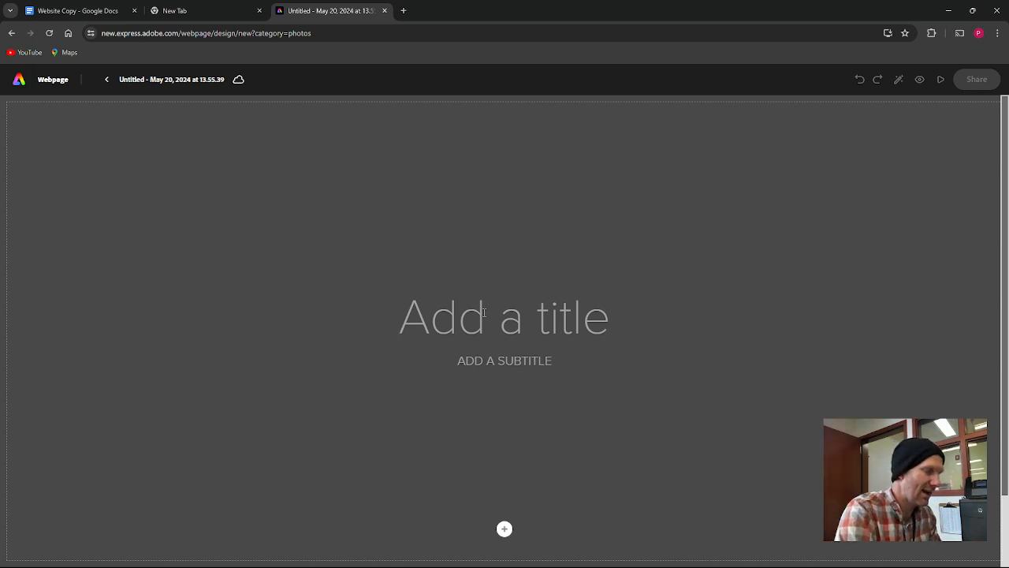
pyautogui.write('HA Dig')
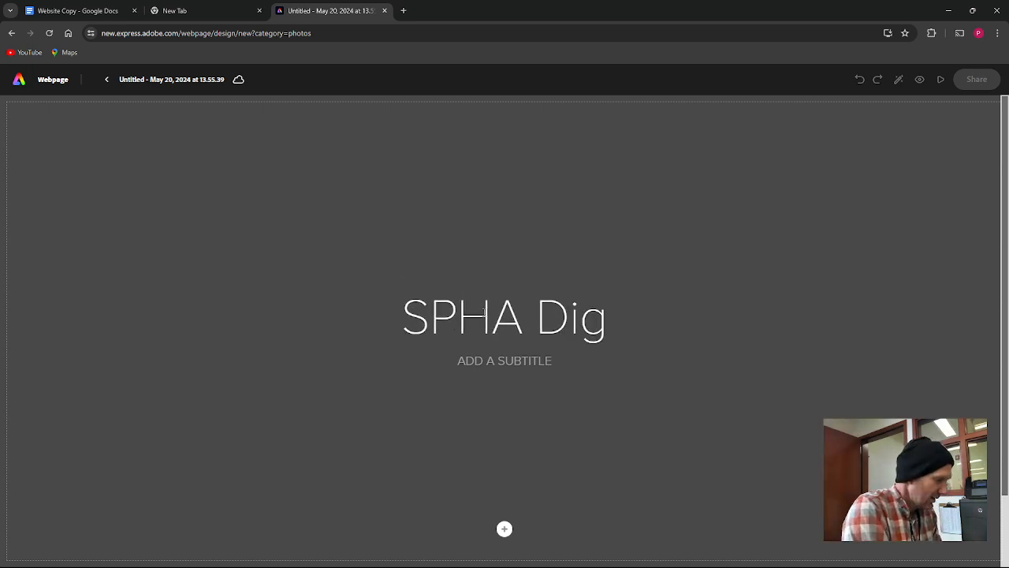
pyautogui.write('tal Art')
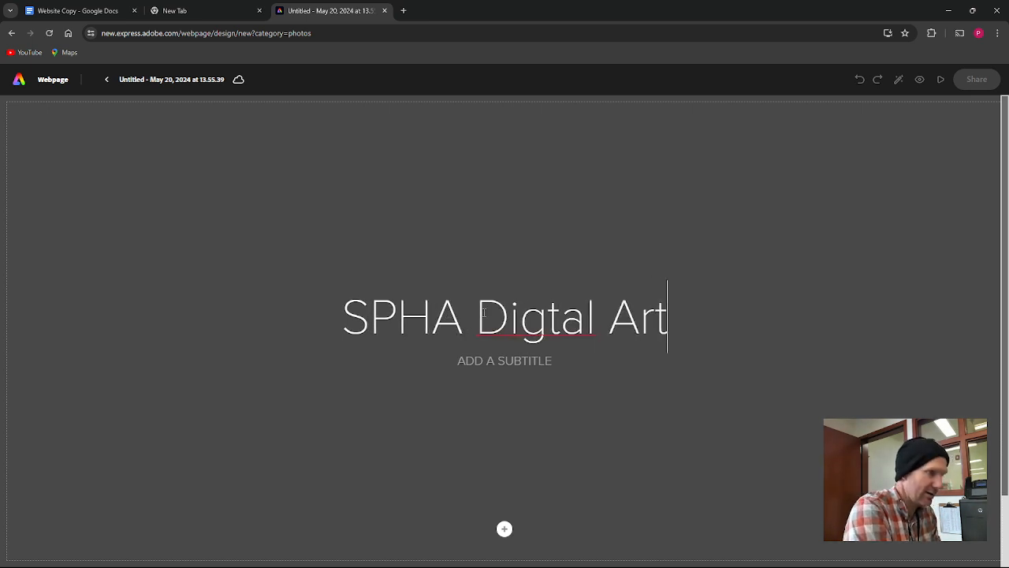
pyautogui.moveTo(430, 318); pyautogui.dragTo(462, 315)
pyautogui.write('S')
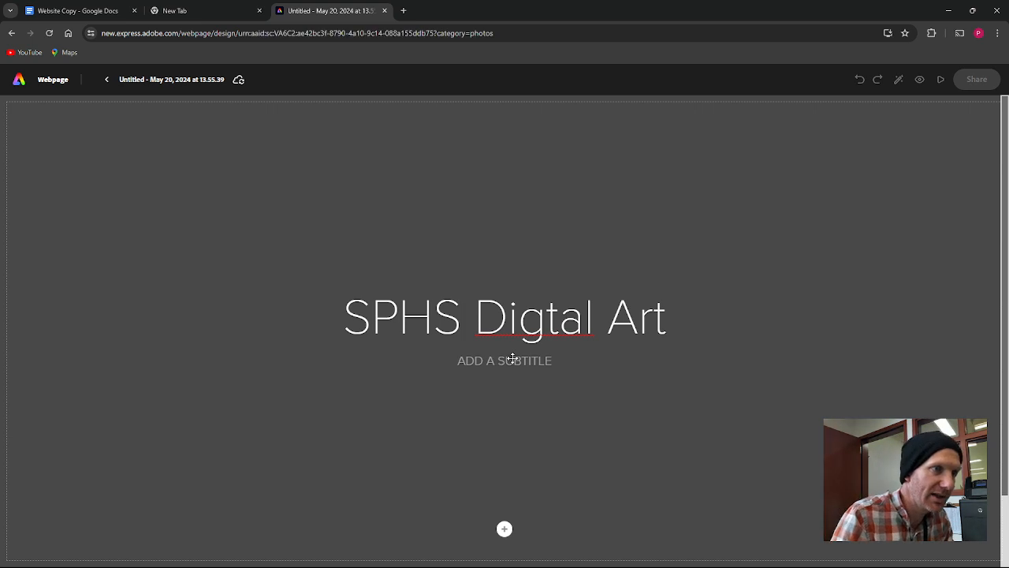
pyautogui.click(546, 318)
pyautogui.write('i')
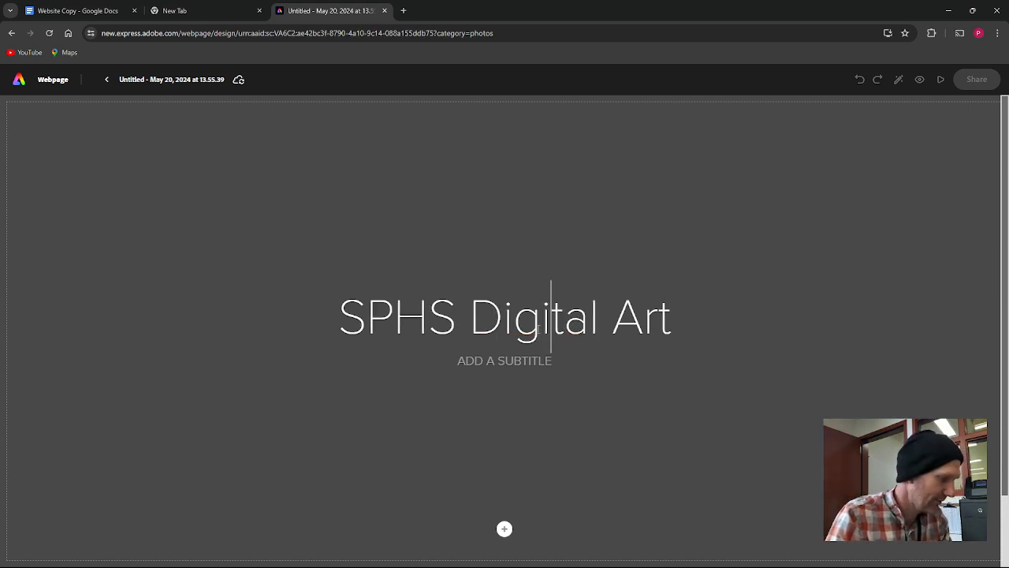
# Step: Enter the teacher's name as the webpage subtitle, followed by a vertical bar and "2023-24"
pyautogui.click(525, 363)
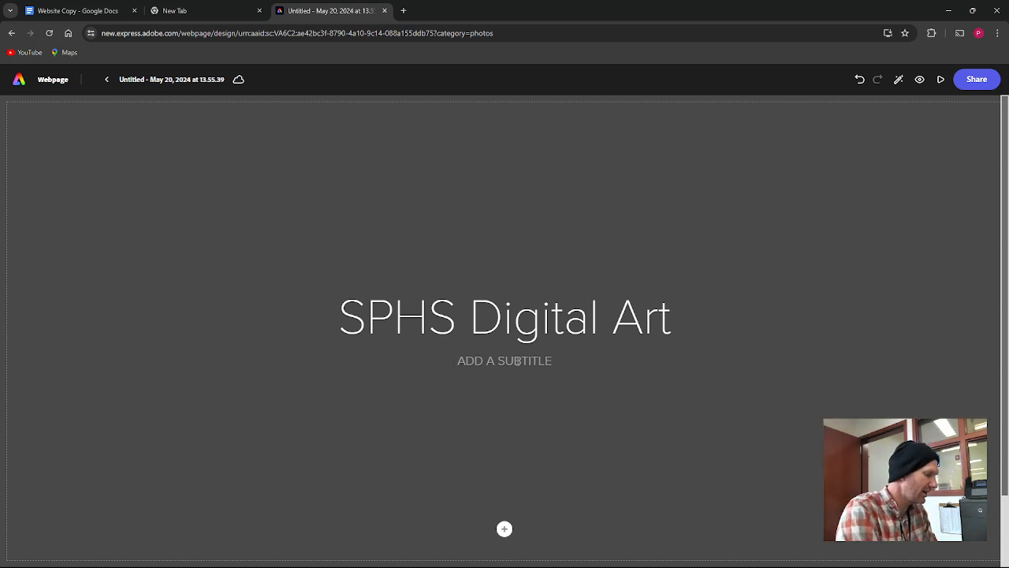
pyautogui.write('MR. FA')
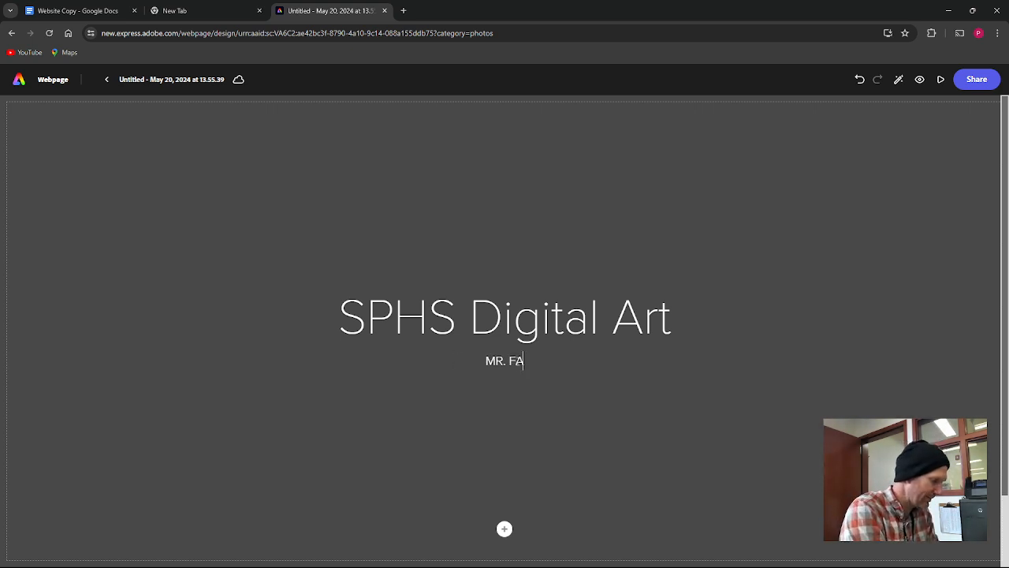
pyautogui.write('ULK 20')
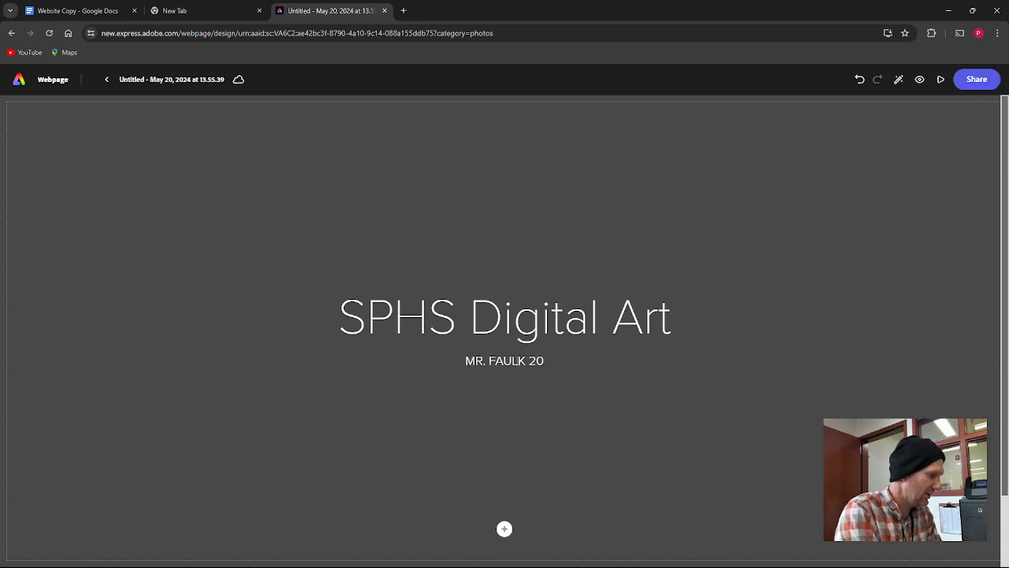
pyautogui.write('23-24')
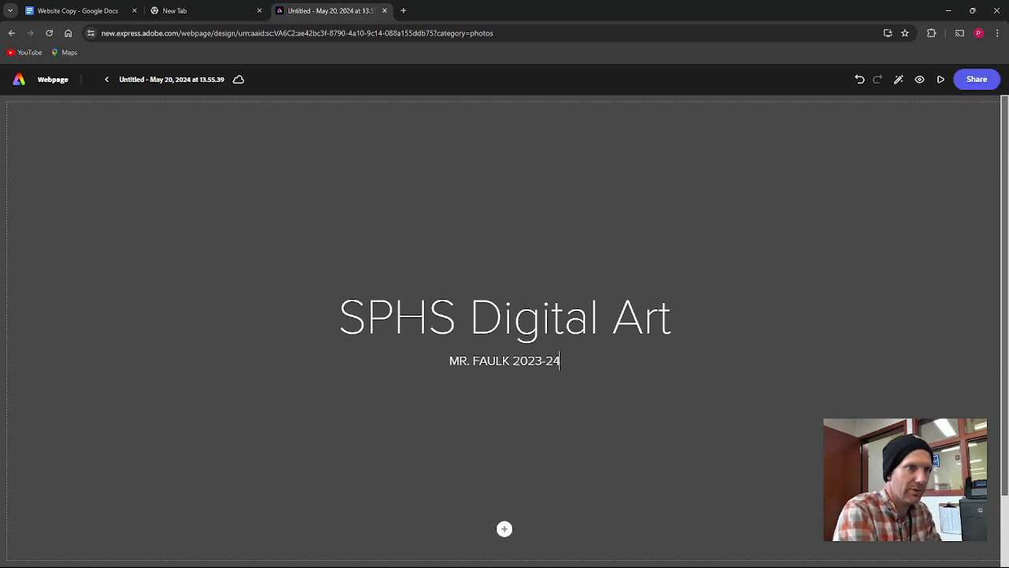
pyautogui.click(513, 360)
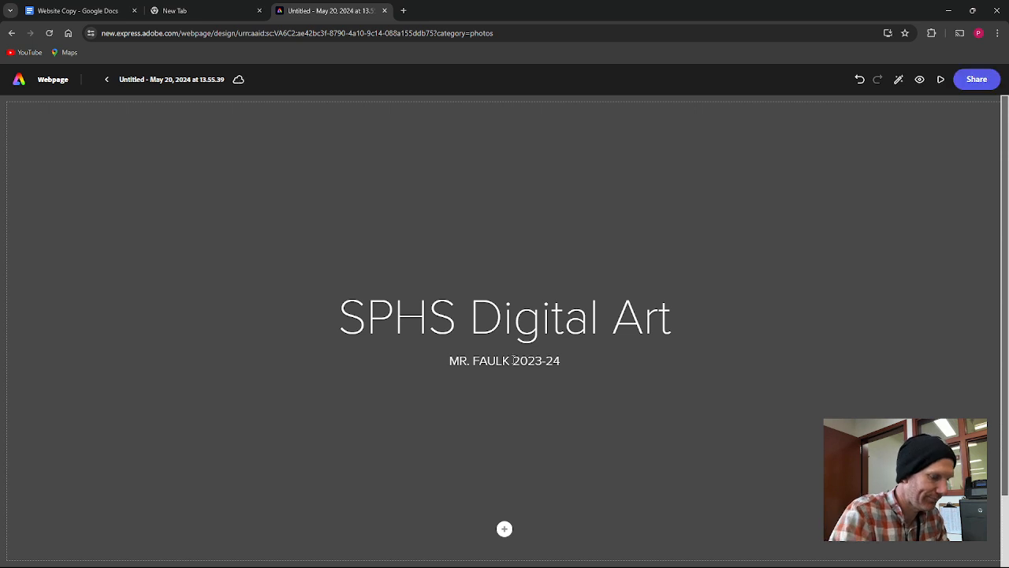
pyautogui.write('|')
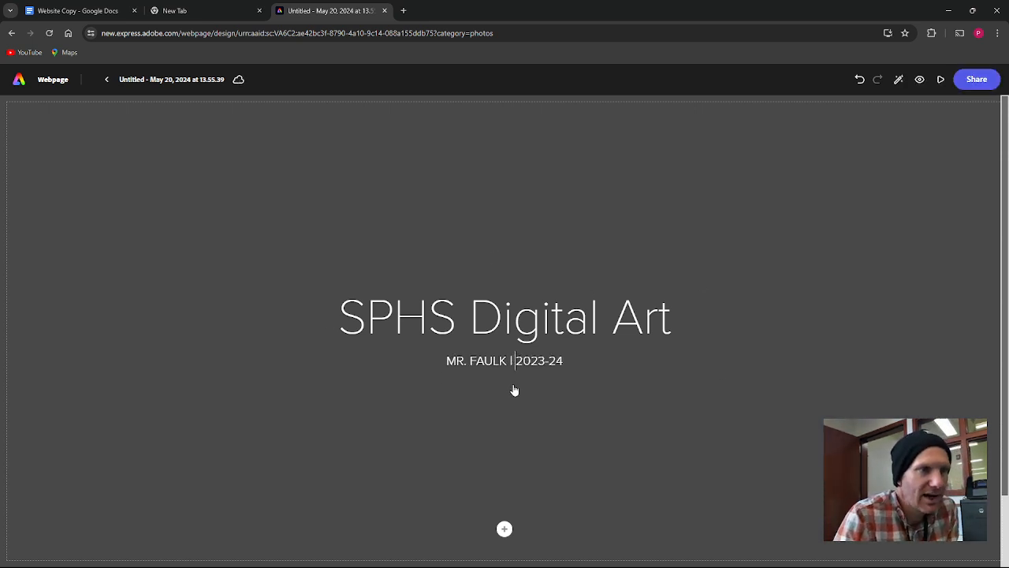
pyautogui.click(455, 318)
pyautogui.hotkey('shift', 'Right')
pyautogui.moveTo(346, 317)
pyautogui.mouseDown()
pyautogui.moveTo(698, 313)
pyautogui.moveTo(333, 323)
pyautogui.mouseUp()
pyautogui.click(568, 319)
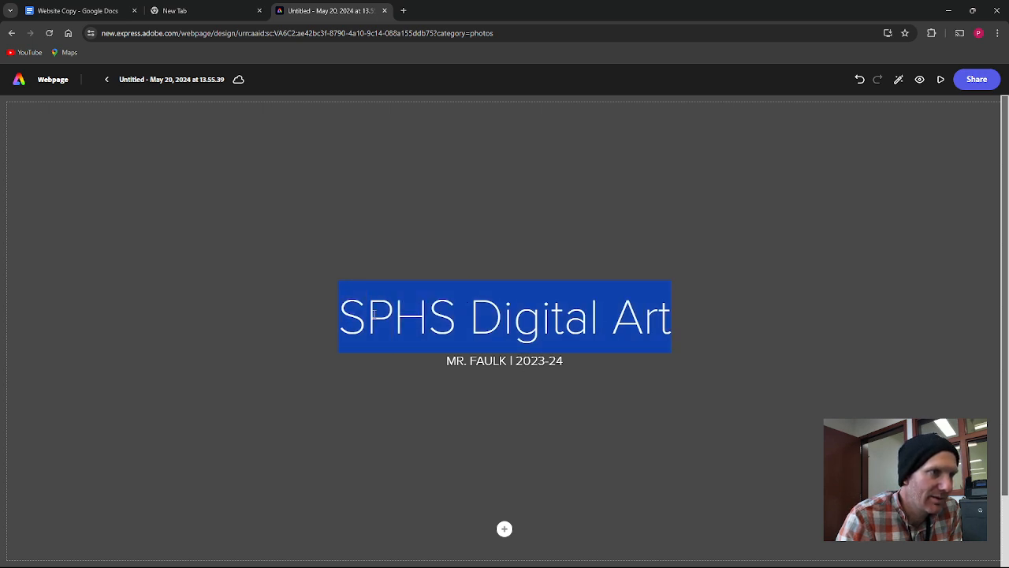
pyautogui.tripleClick(394, 317)
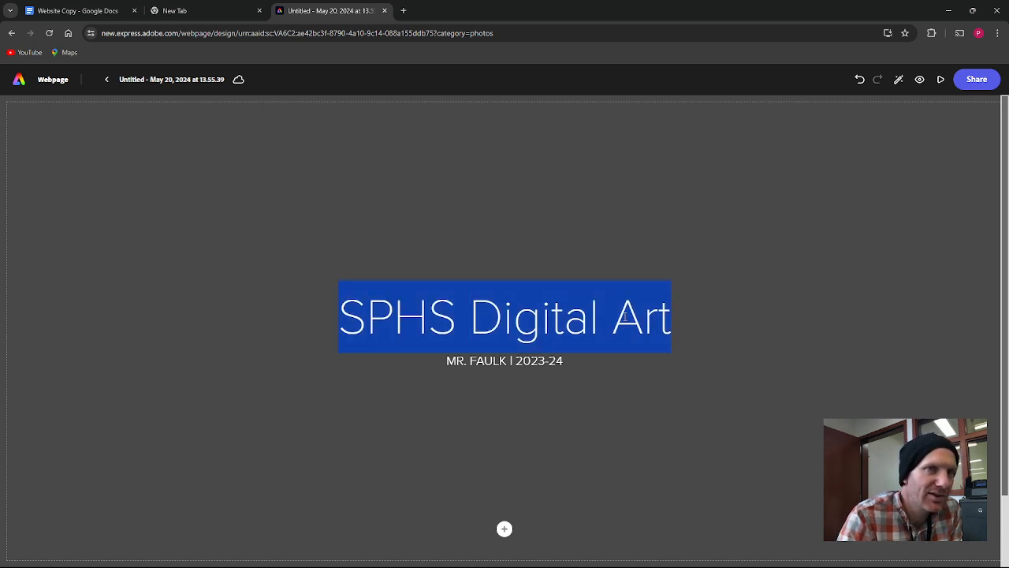
pyautogui.click(533, 361)
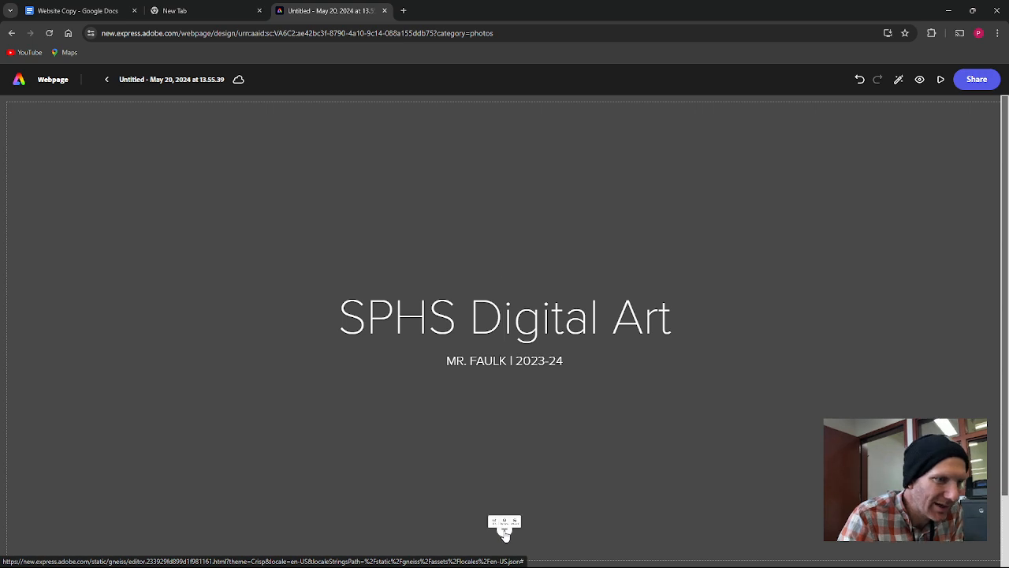
# Step: Upload the iso_city_master image from the Screenshots folder as the webpage's cover photo
pyautogui.click(504, 530)
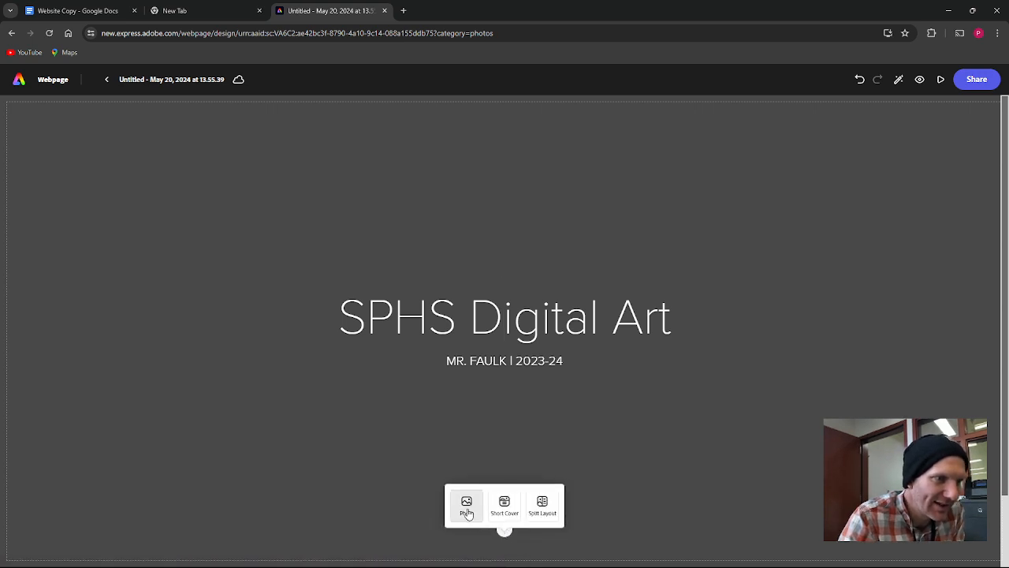
pyautogui.click(467, 511)
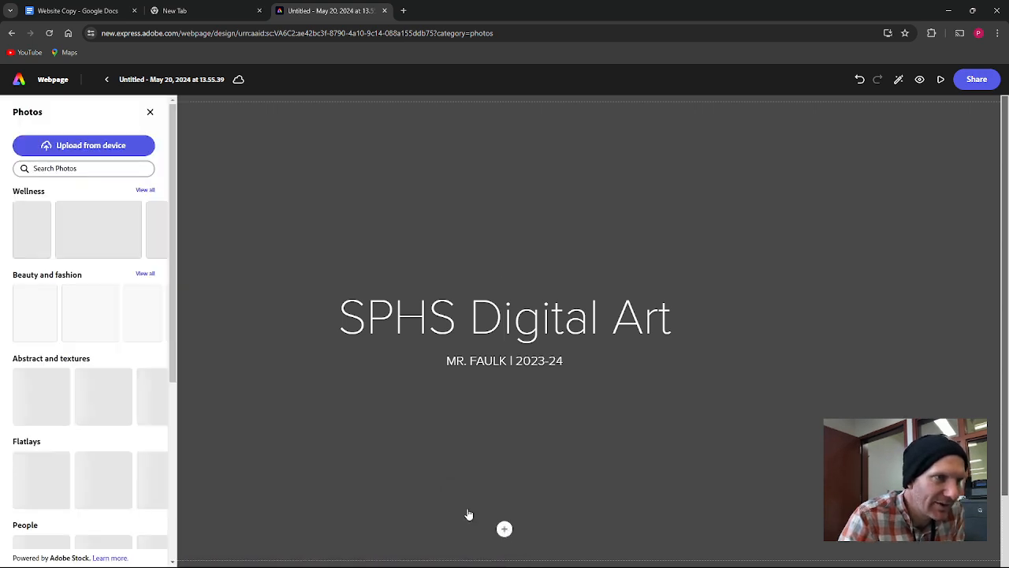
pyautogui.click(86, 146)
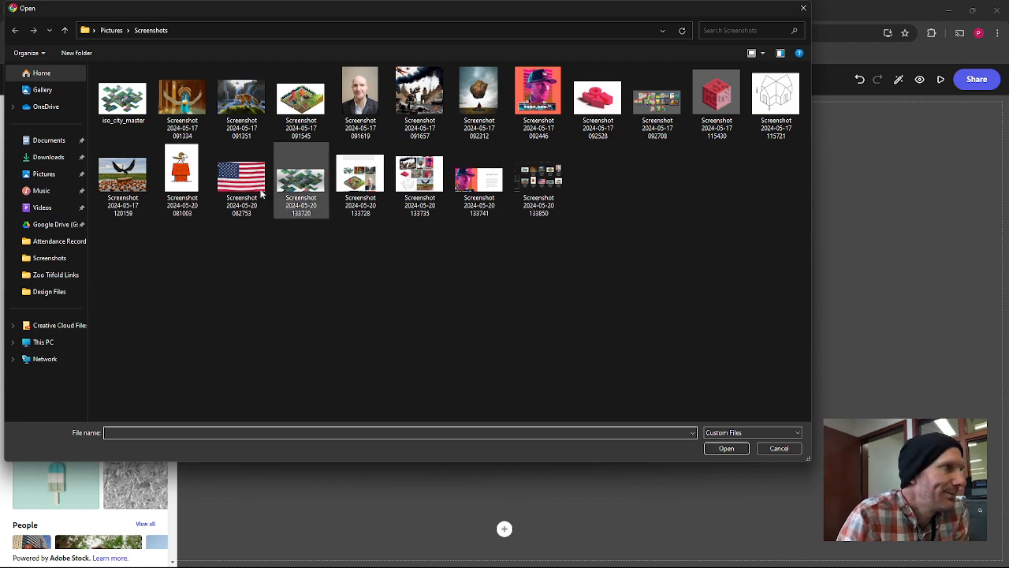
pyautogui.click(115, 106)
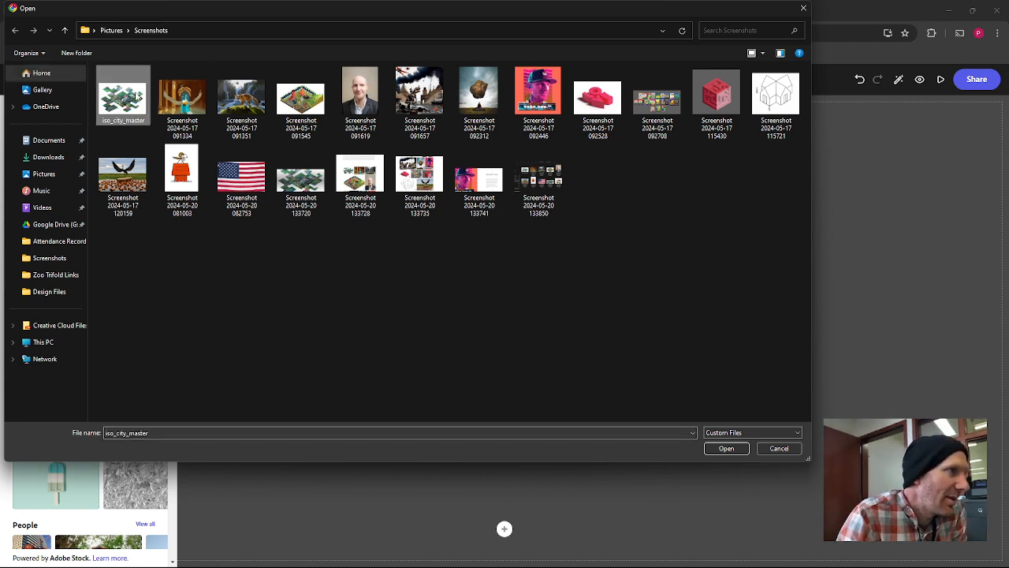
pyautogui.click(723, 448)
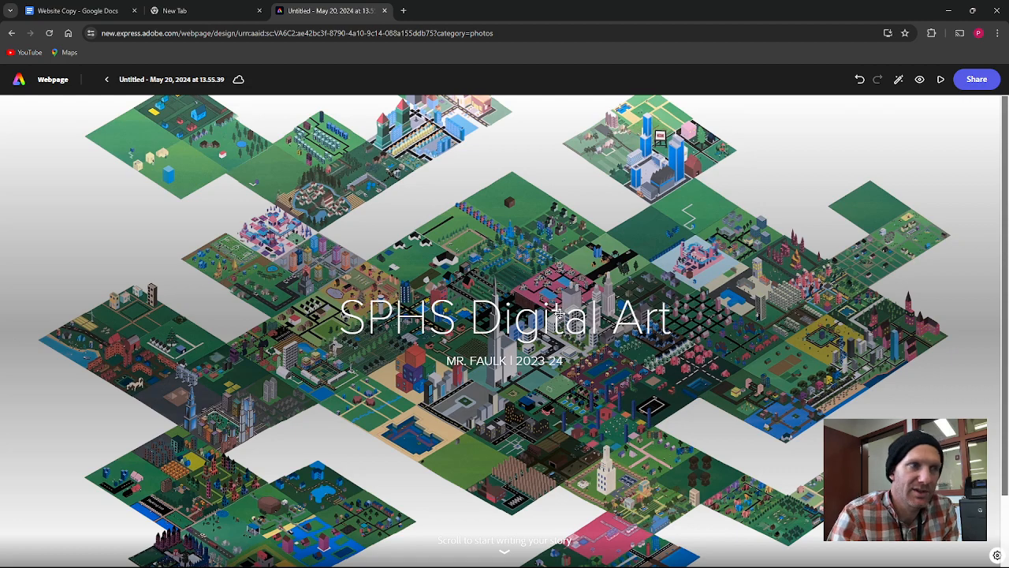
# Step: Add a text section below the cover and fill it with the ABOUT paragraph from the Website Copy document in Google Docs
pyautogui.scroll(-2, 626, 276)
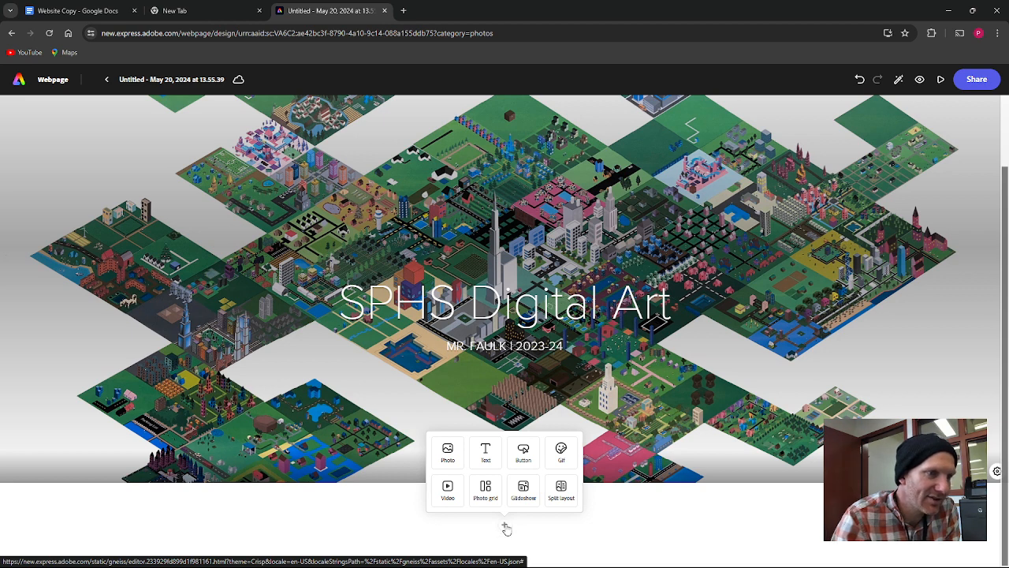
pyautogui.click(485, 455)
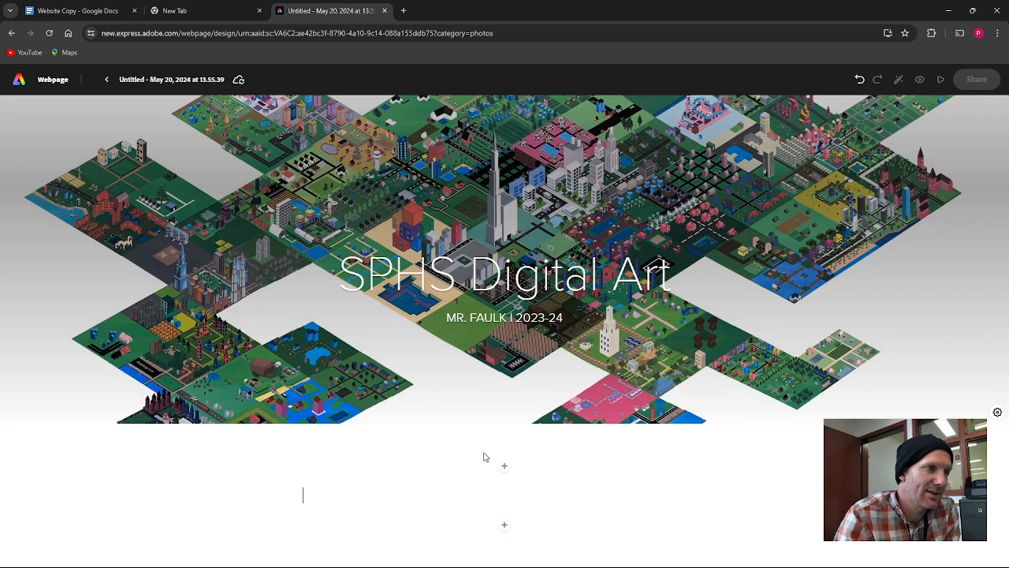
pyautogui.click(87, 12)
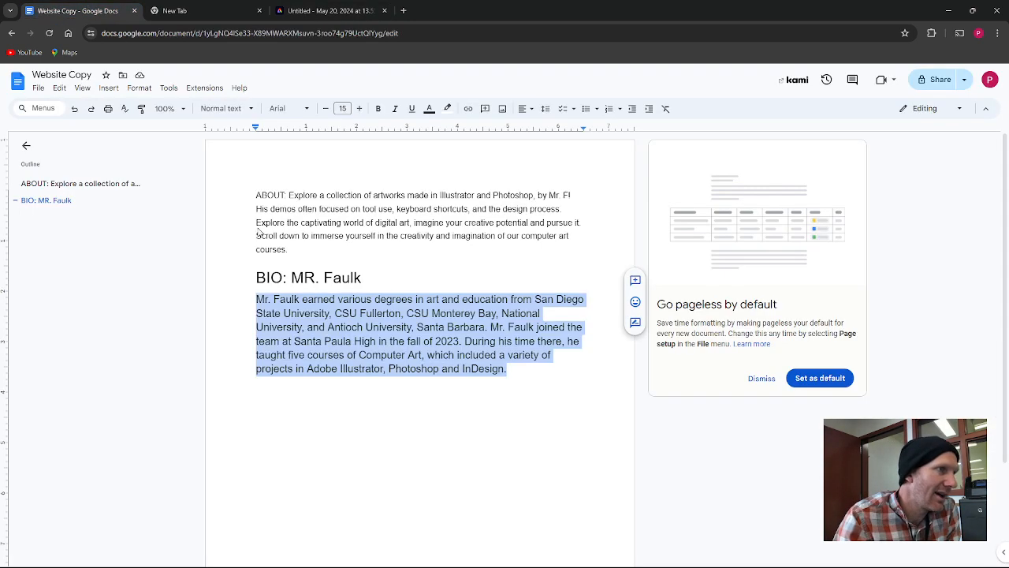
pyautogui.moveTo(255, 195); pyautogui.dragTo(359, 252)
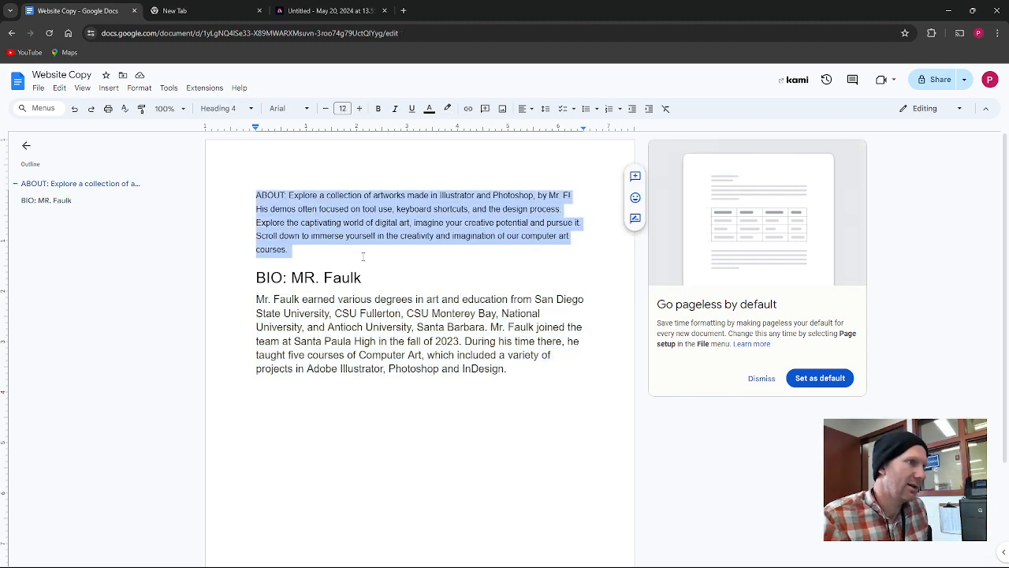
pyautogui.click(331, 10)
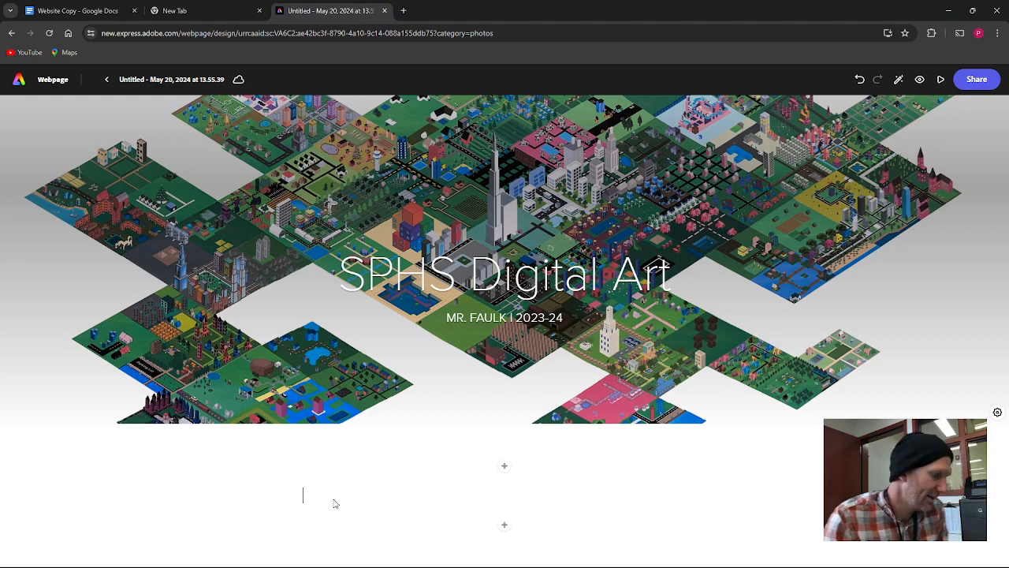
pyautogui.write('ABOUT: Explore a collection of artworks made in Illustrator and Photoshop, by Mr. F! His demos often focused on tool use, keyboard shortcuts, and the design process. Explore the captivating world of digital art, imagine your creative potential and pursue it. Scroll down to immerse yourself in the creativity and imagination of our computer art courses.')
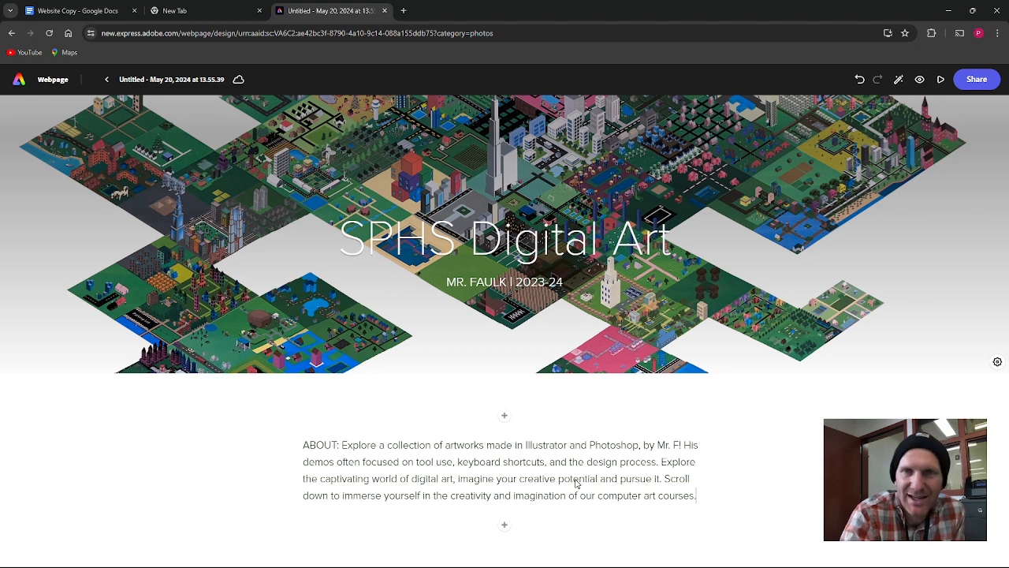
pyautogui.click(504, 526)
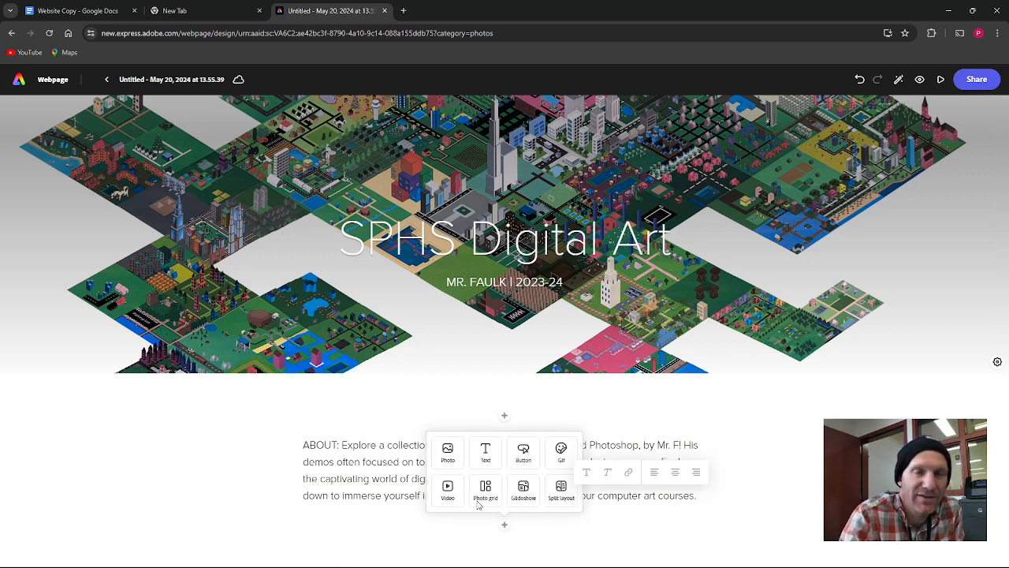
pyautogui.click(481, 498)
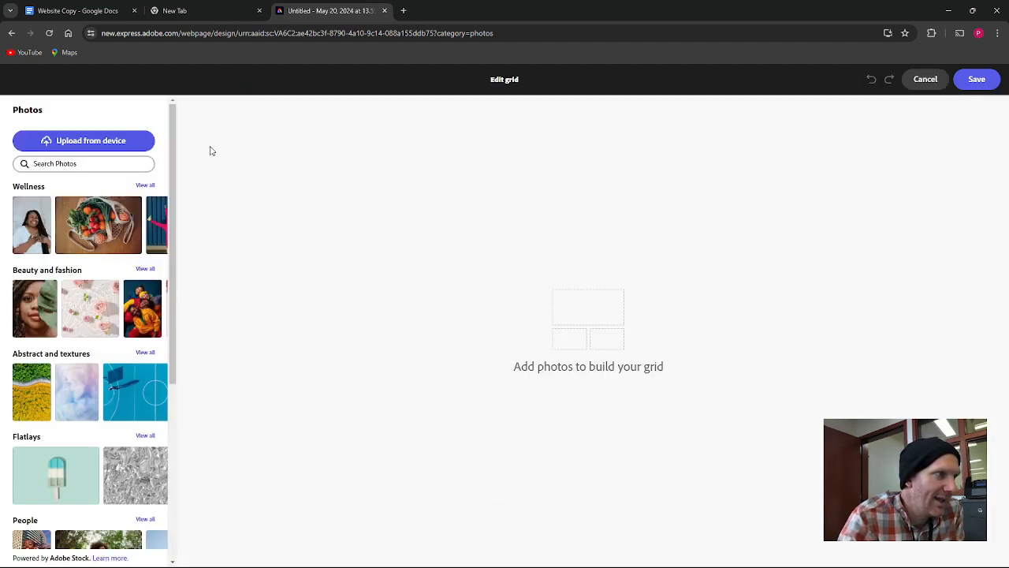
pyautogui.click(100, 142)
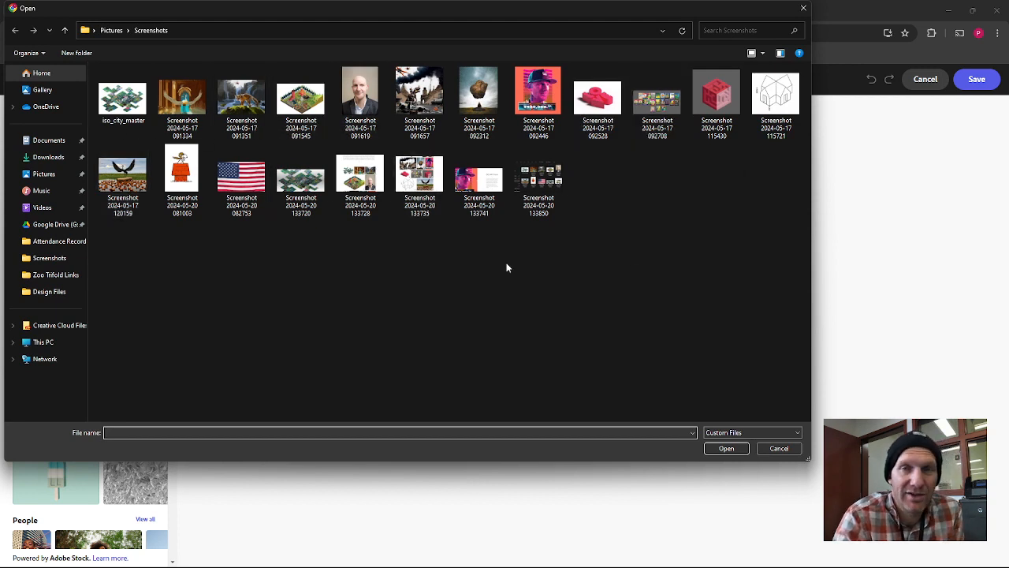
pyautogui.click(127, 101)
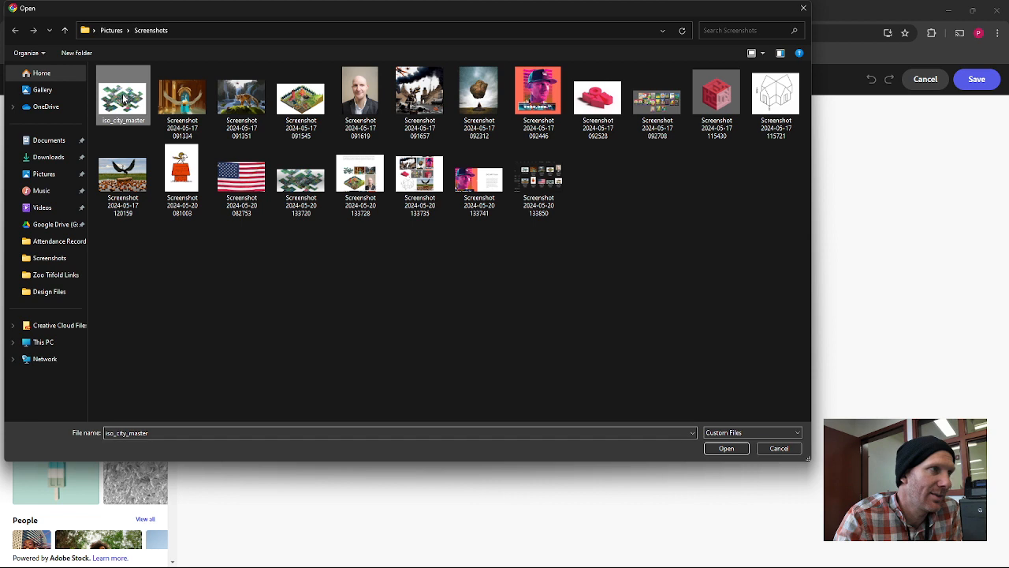
pyautogui.keyDown('shift'); pyautogui.click(143, 175); pyautogui.keyUp('shift')
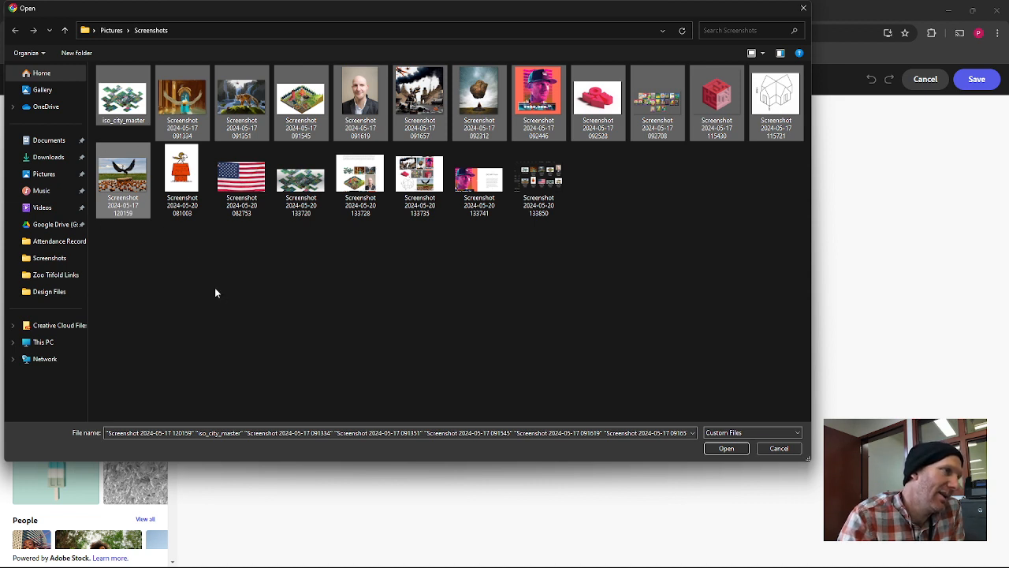
pyautogui.click(731, 451)
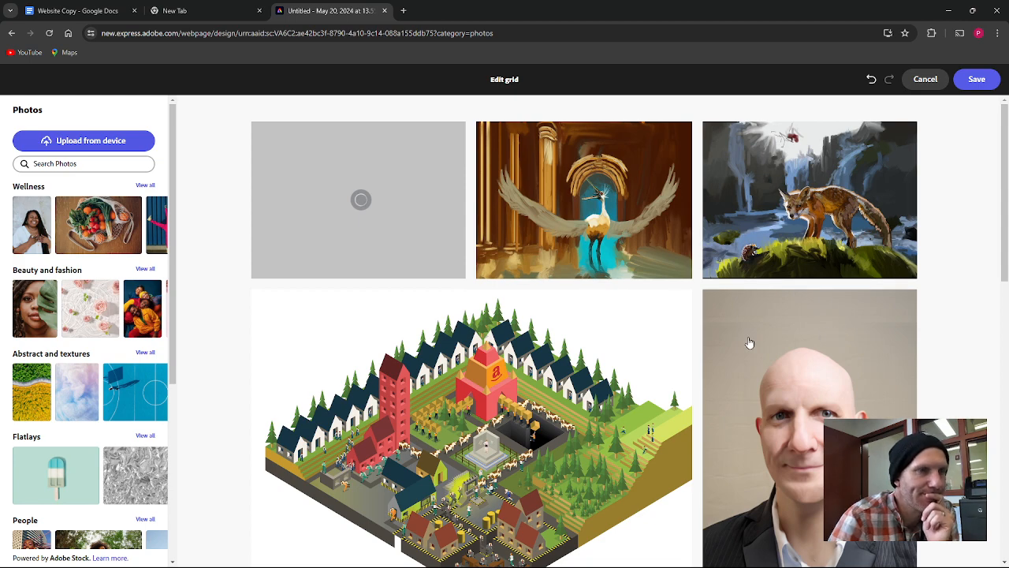
# Step: Review the order and cropping of the artworks in the photo grid and save the grid to the page
pyautogui.scroll(-5, 748, 342)
pyautogui.scroll(-5, 748, 342)
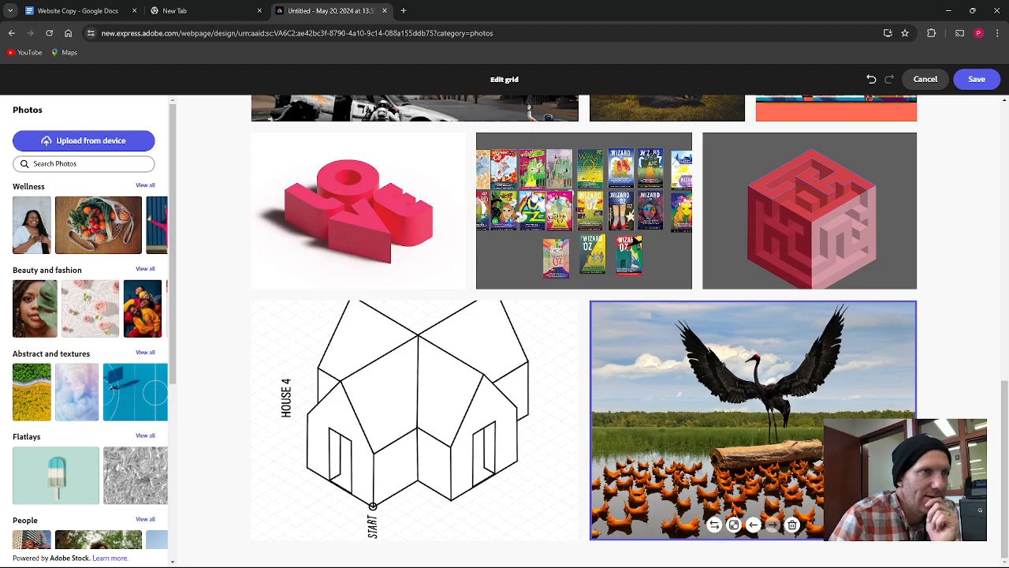
pyautogui.scroll(5, 701, 189)
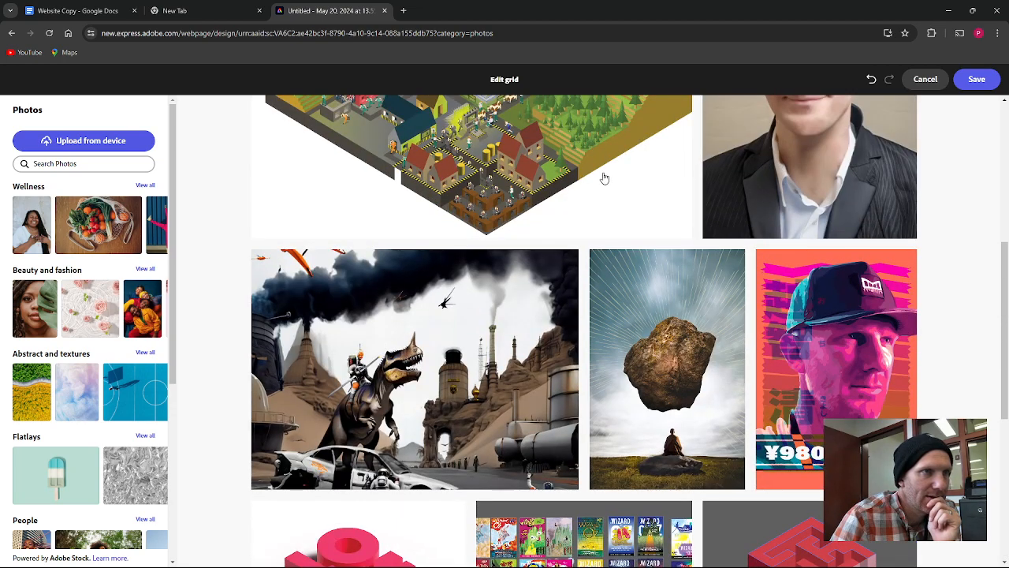
pyautogui.scroll(4, 604, 178)
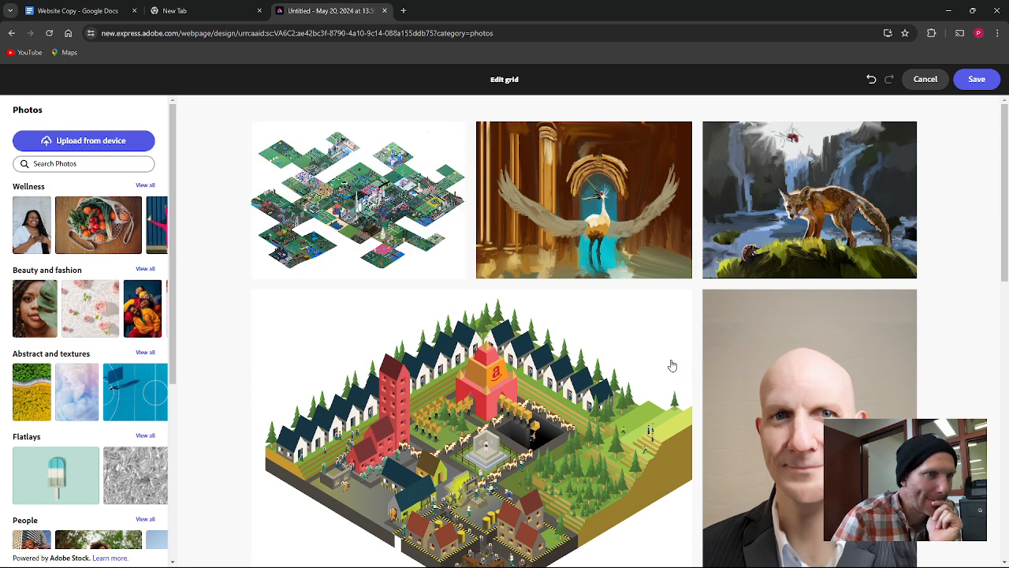
pyautogui.scroll(-2, 669, 364)
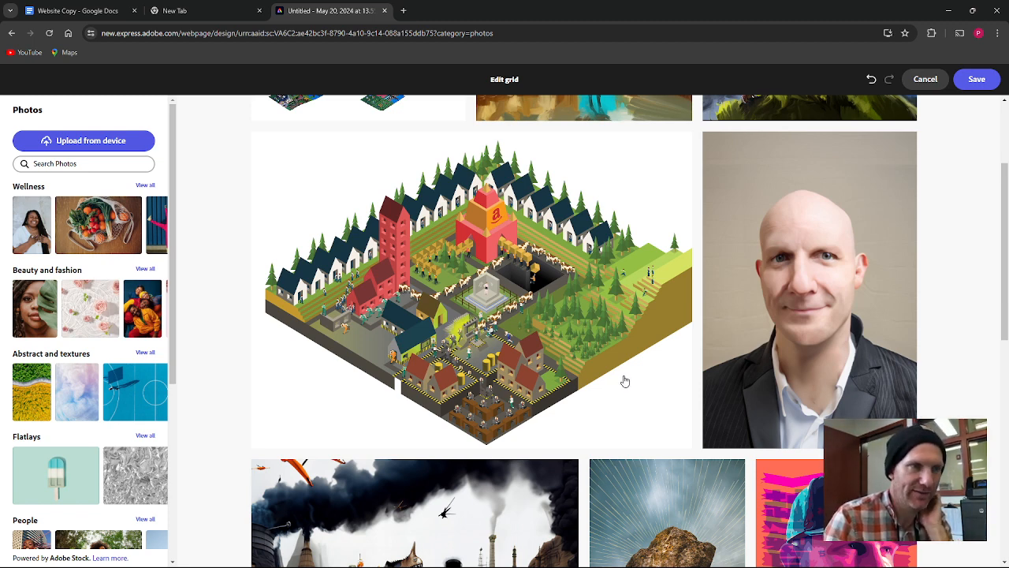
pyautogui.scroll(-6, 624, 381)
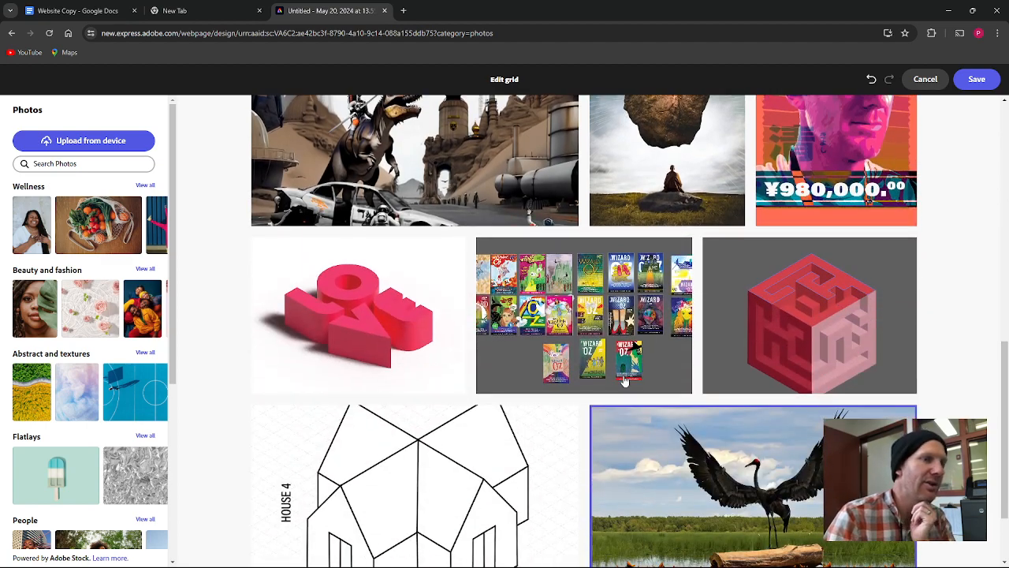
pyautogui.scroll(-1, 625, 381)
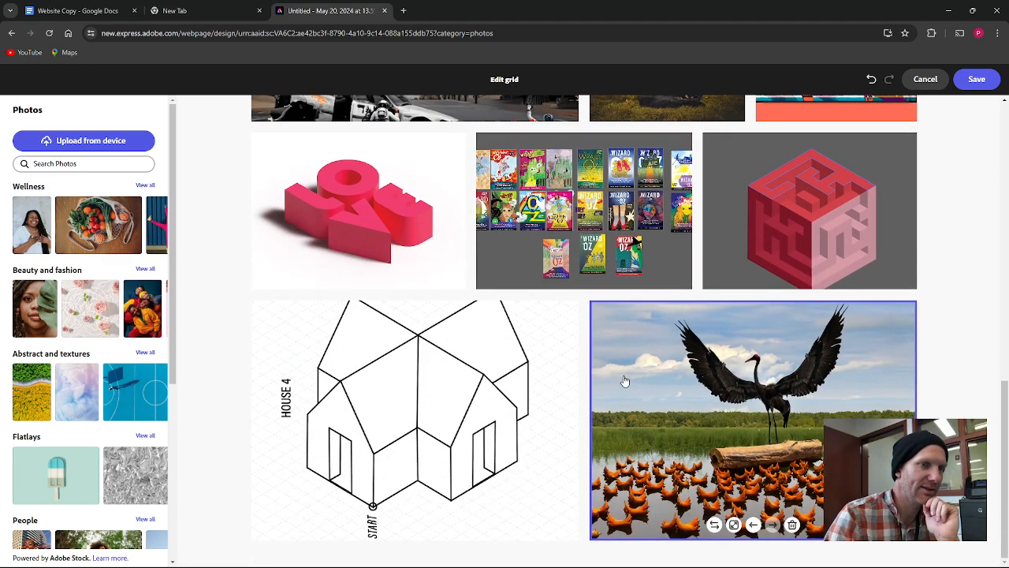
pyautogui.scroll(10, 625, 381)
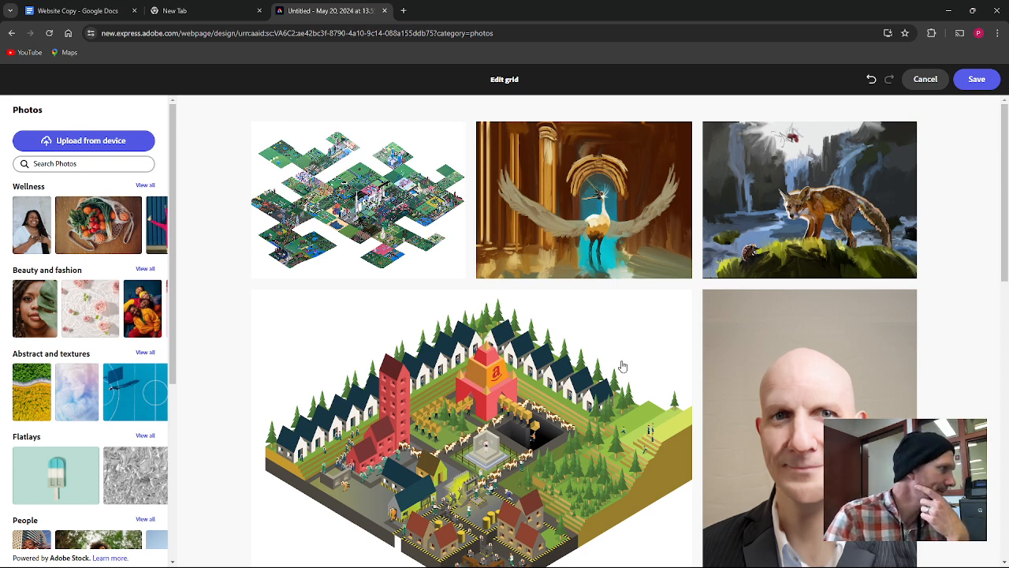
pyautogui.click(976, 79)
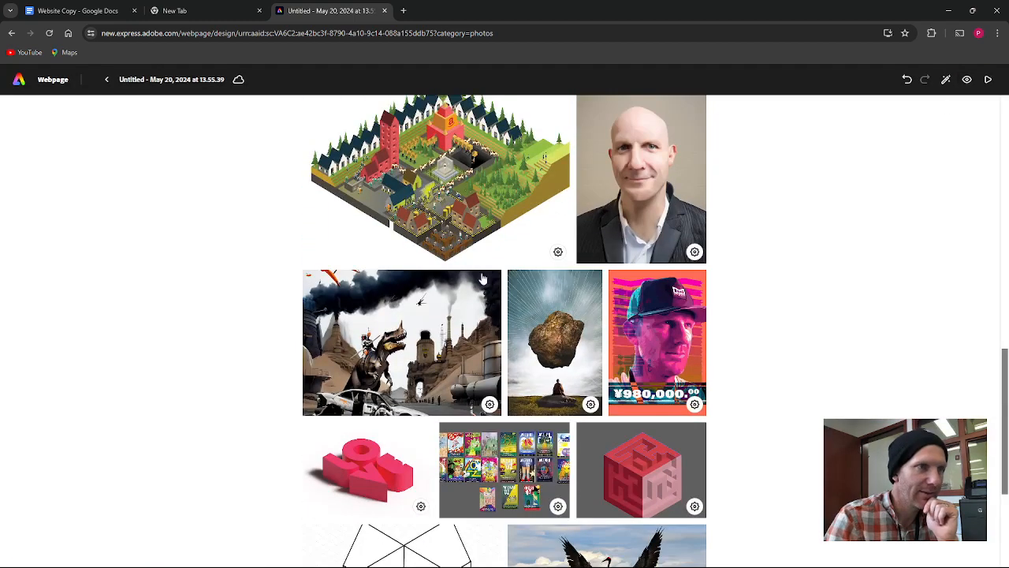
# Step: View the Image Alt Text settings of the isometric city image in the grid and dismiss them
pyautogui.scroll(3, 559, 253)
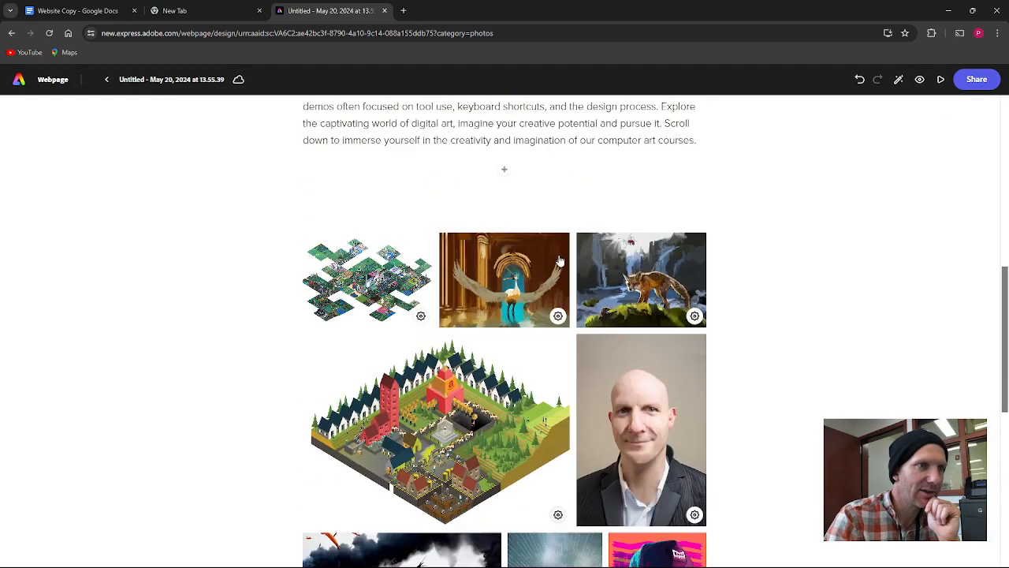
pyautogui.click(420, 317)
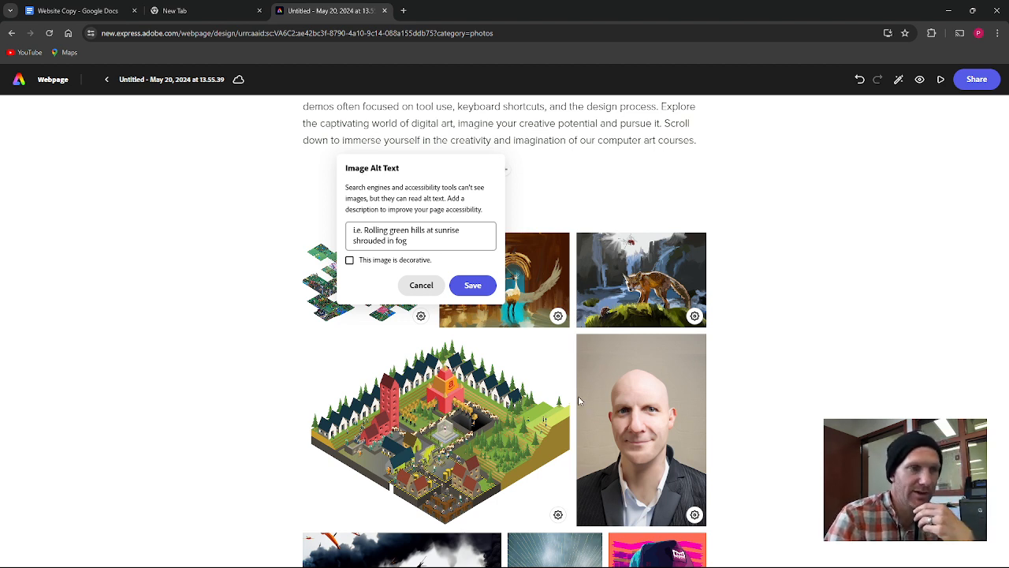
pyautogui.click(744, 352)
# Step: Add a split layout section below the photo grid and try swapping its image and content halves, restoring the original arrangement
pyautogui.scroll(-6, 661, 428)
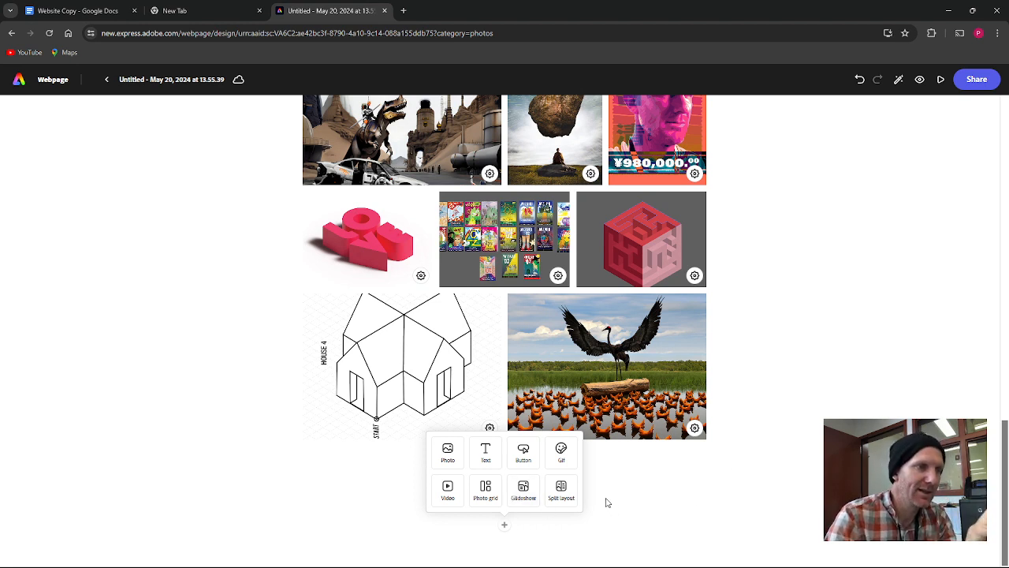
pyautogui.click(561, 493)
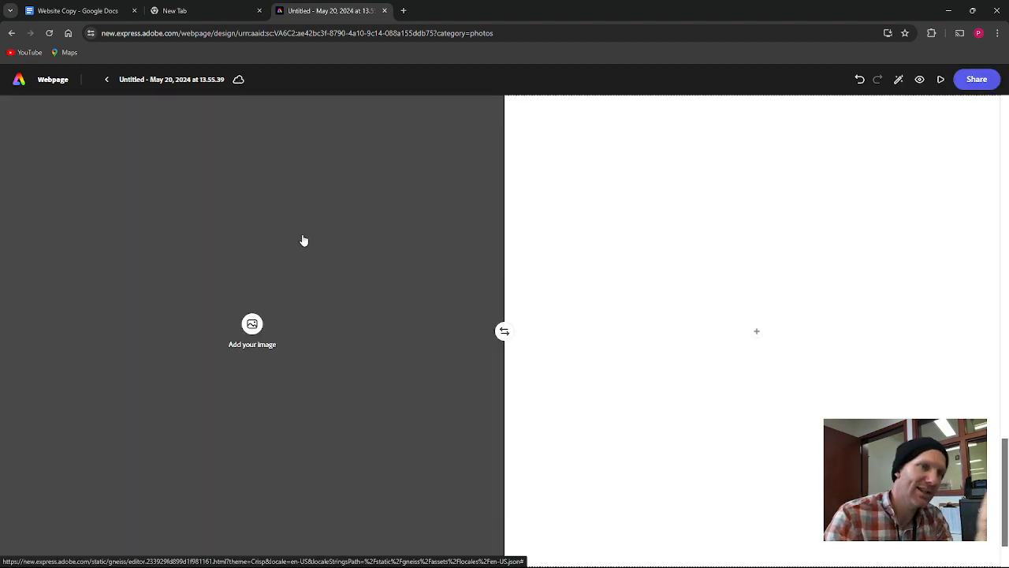
pyautogui.click(504, 332)
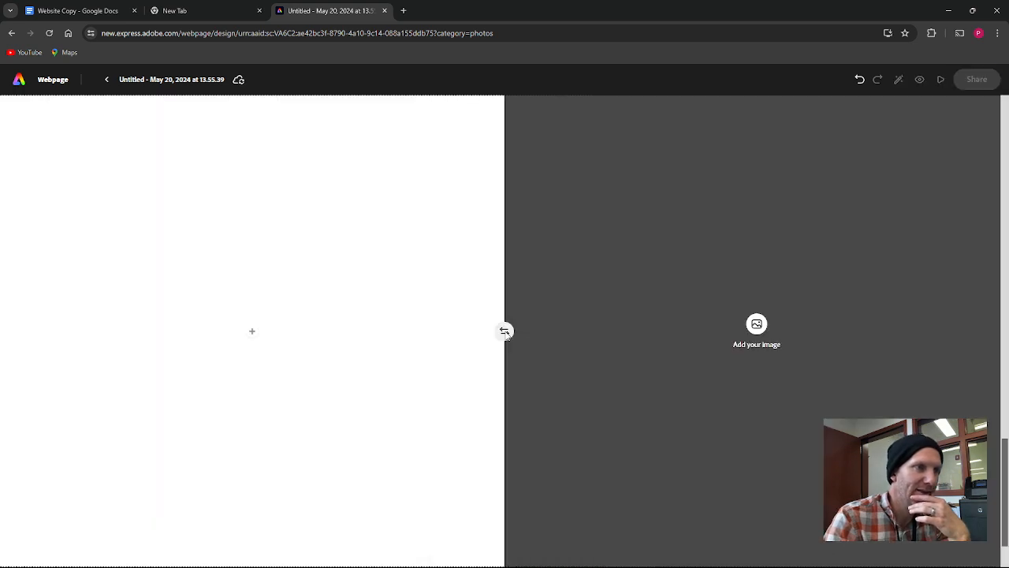
pyautogui.click(504, 332)
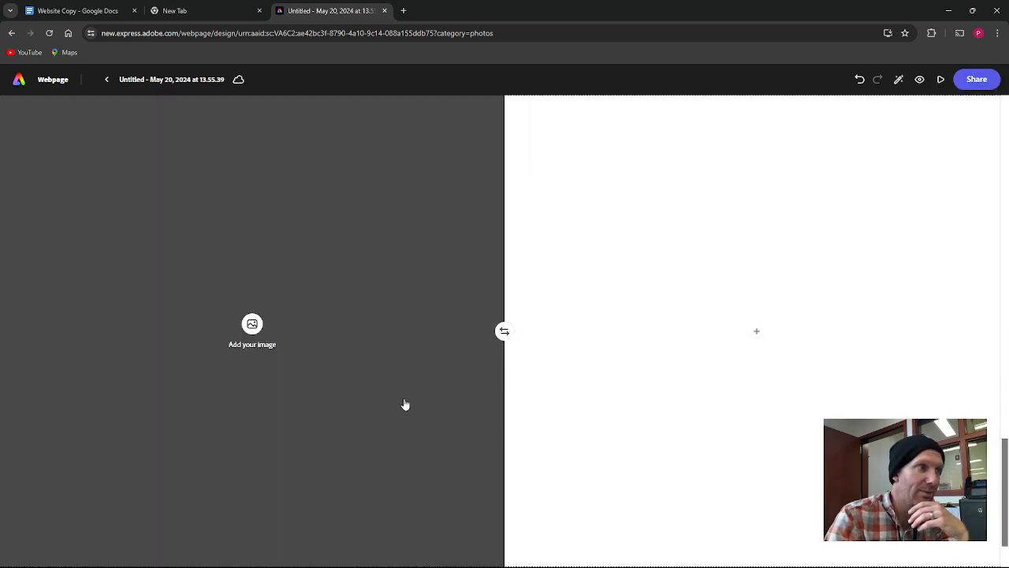
pyautogui.click(253, 325)
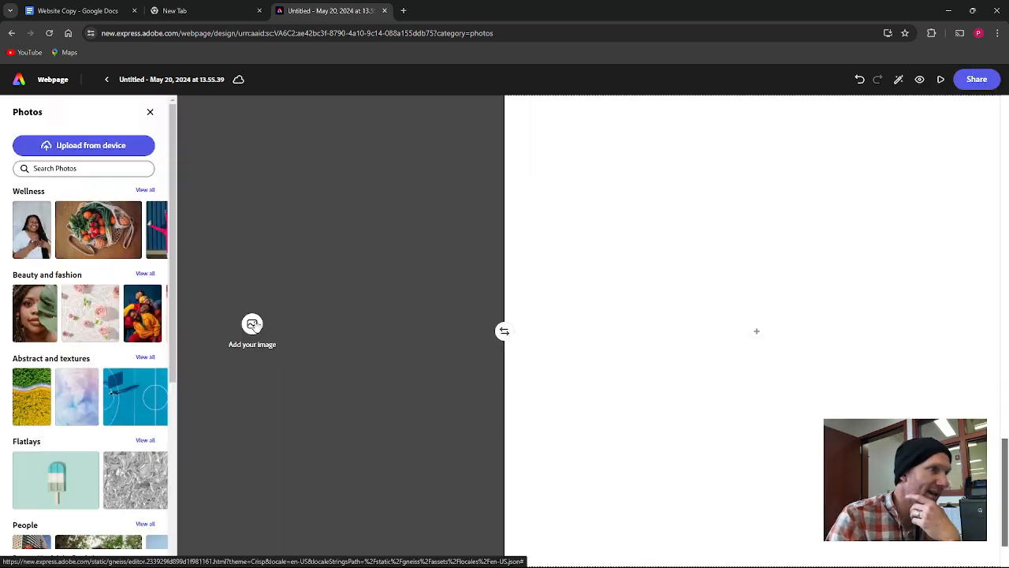
pyautogui.click(137, 146)
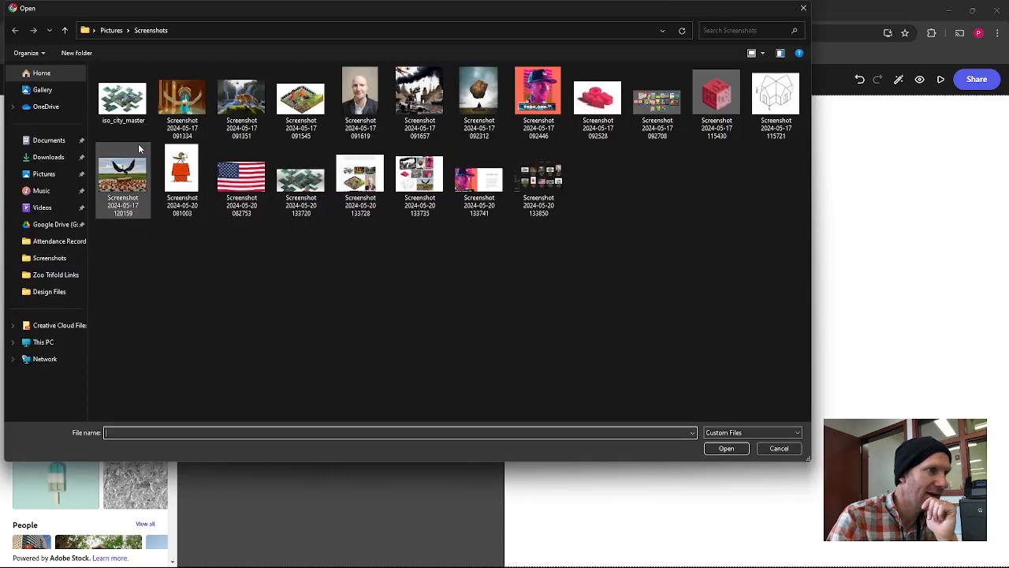
pyautogui.click(529, 95)
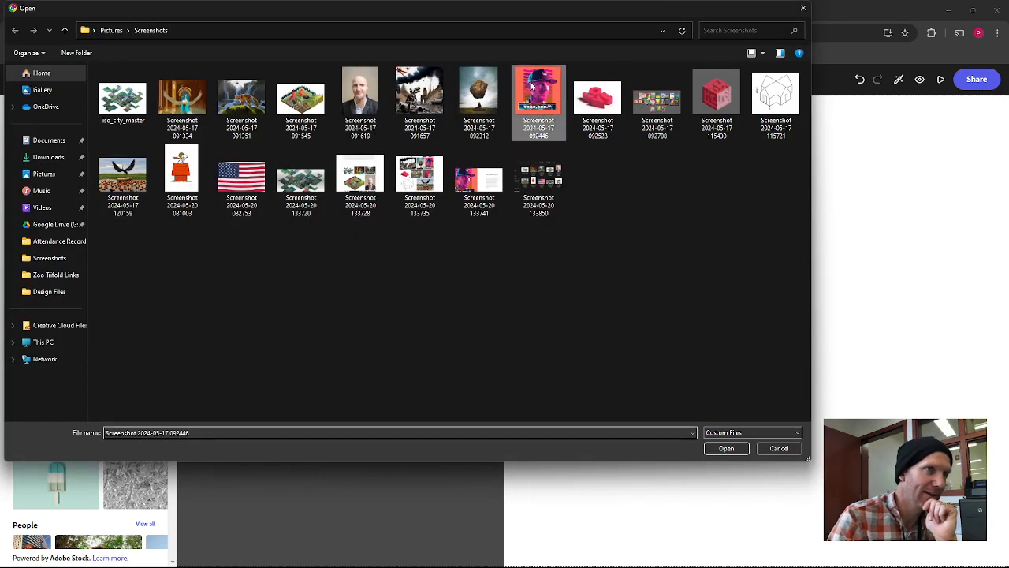
pyautogui.click(727, 449)
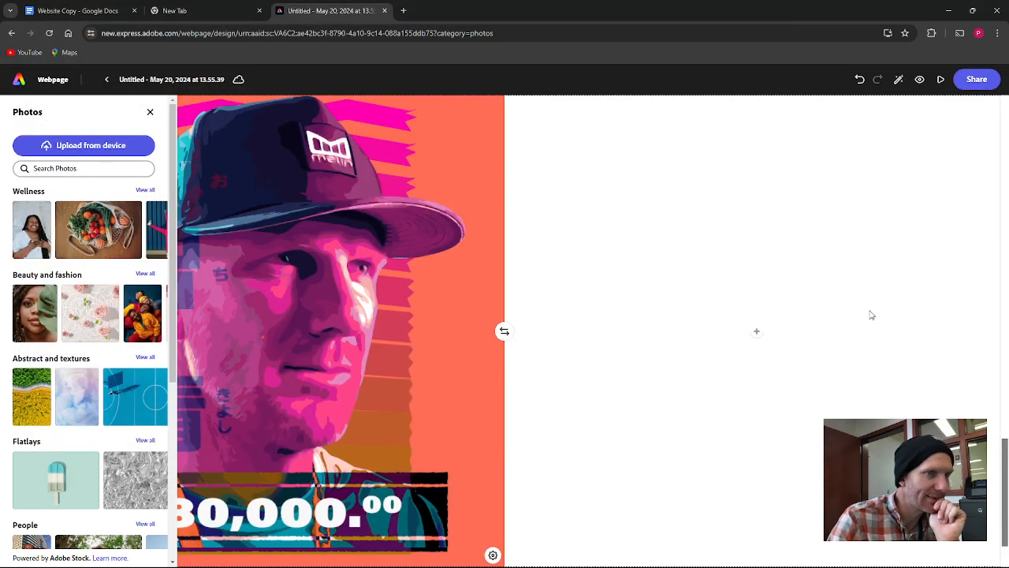
# Step: Add a text block to the empty half of the split layout and paste in the BIO heading from the Website Copy Google Doc
pyautogui.click(758, 332)
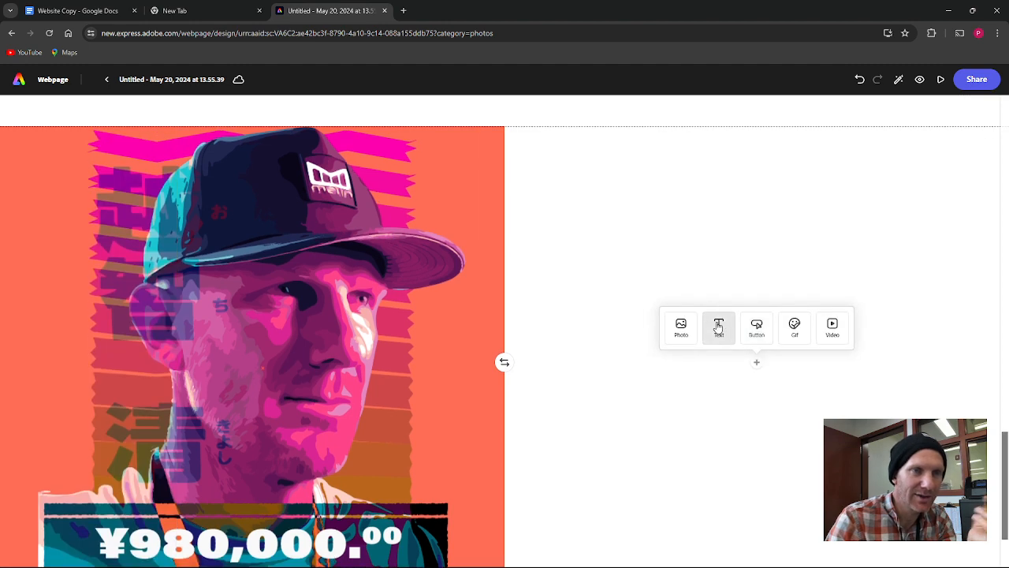
pyautogui.click(723, 330)
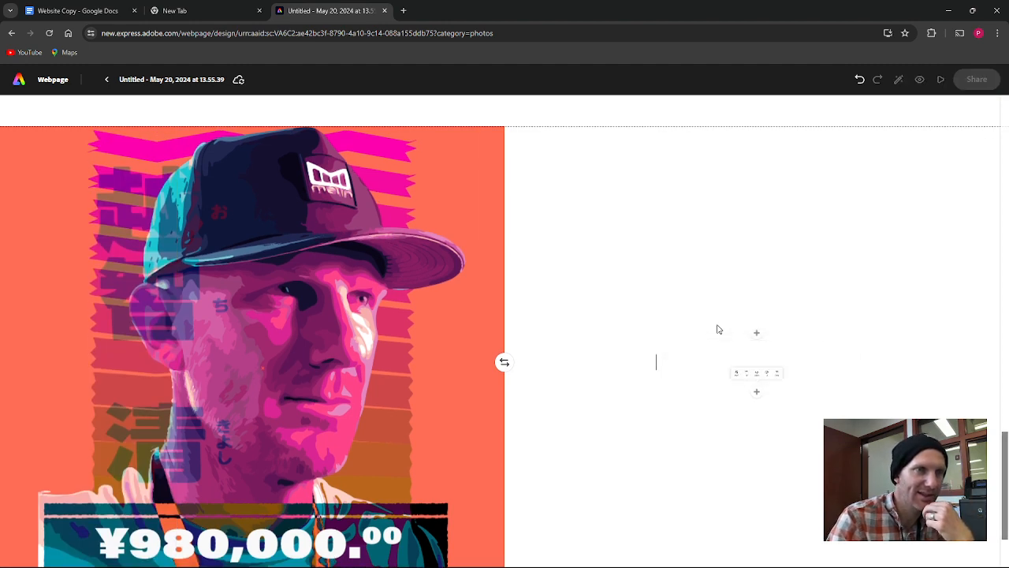
pyautogui.click(76, 11)
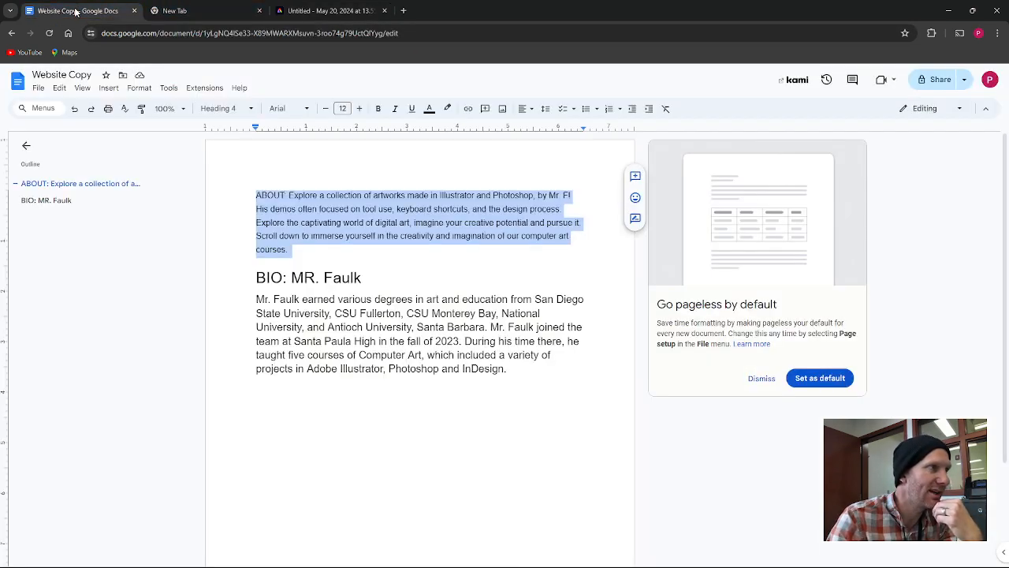
pyautogui.moveTo(360, 280); pyautogui.dragTo(255, 278)
pyautogui.hotkey('ctrl', 'c')
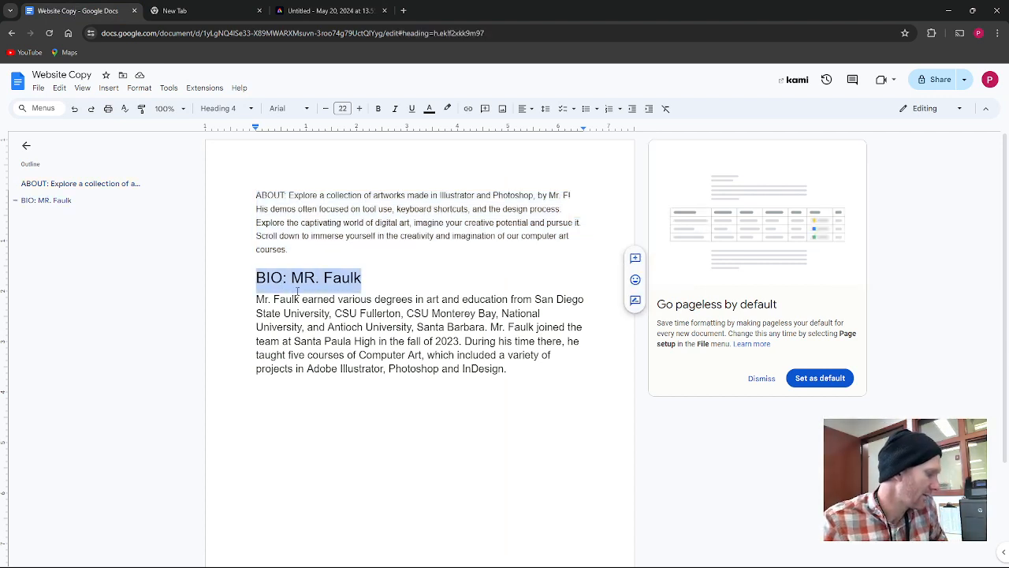
pyautogui.click(343, 11)
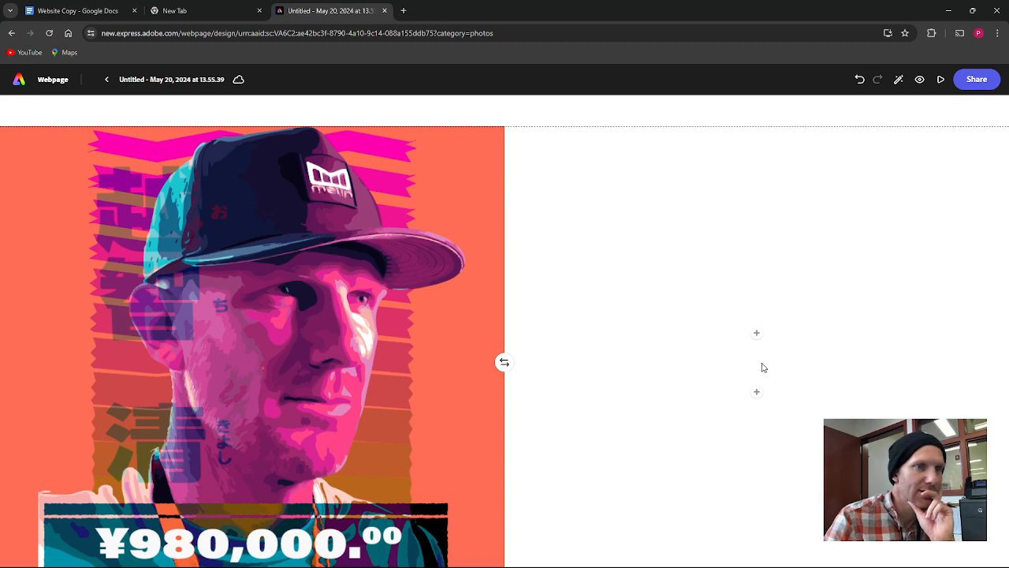
pyautogui.hotkey('ctrl', 'v')
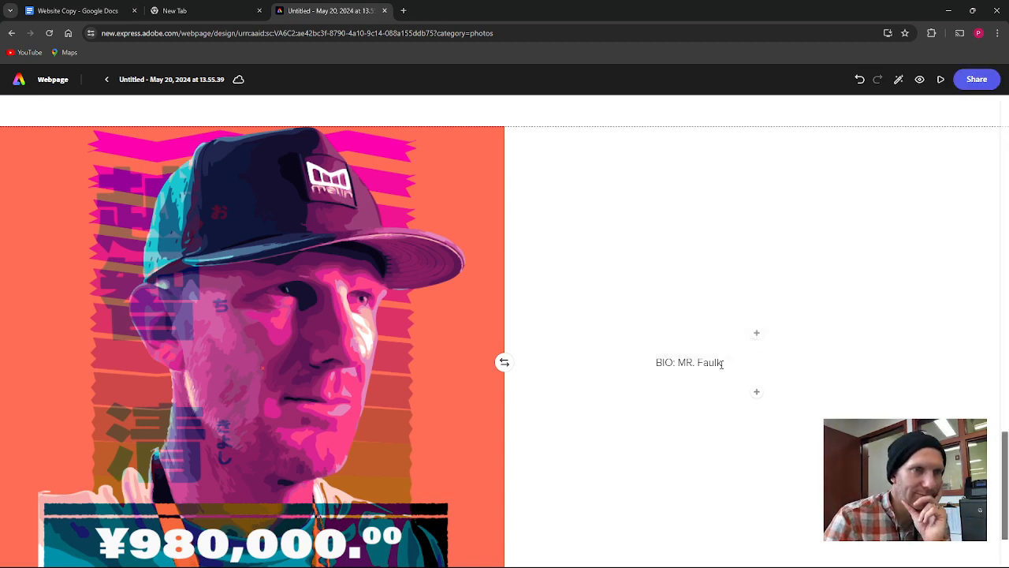
# Step: Format the pasted BIO line as an H1 heading and correct its title "MR." to "Mr."
pyautogui.moveTo(722, 362); pyautogui.dragTo(637, 363)
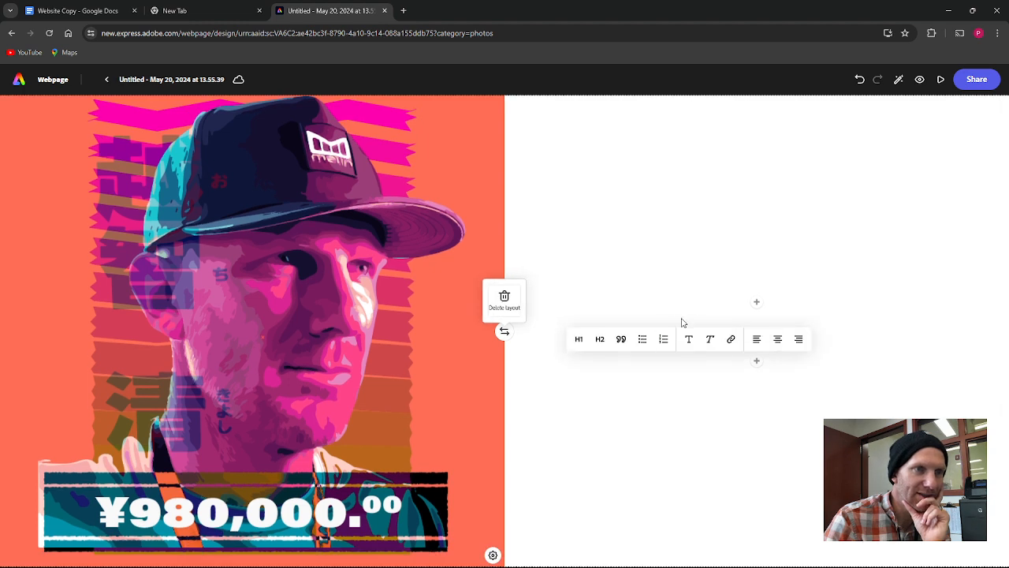
pyautogui.click(712, 352)
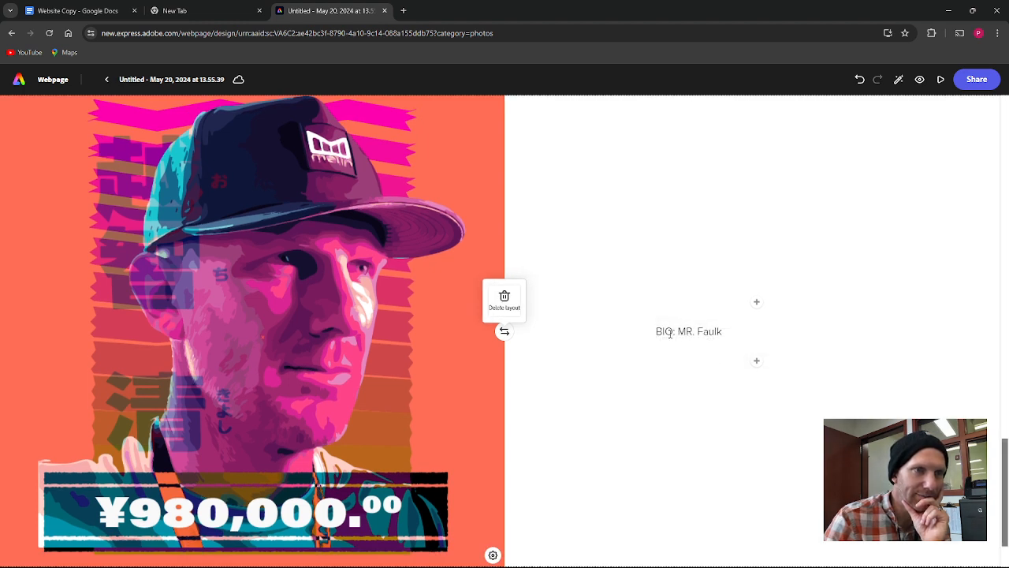
pyautogui.click(670, 331)
pyautogui.click(565, 308)
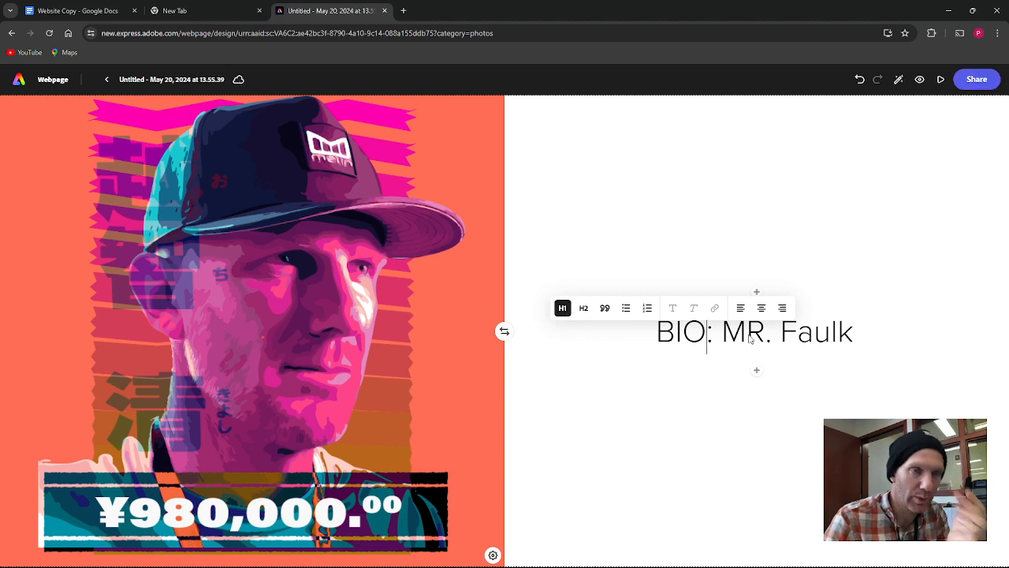
pyautogui.moveTo(748, 337); pyautogui.dragTo(763, 341)
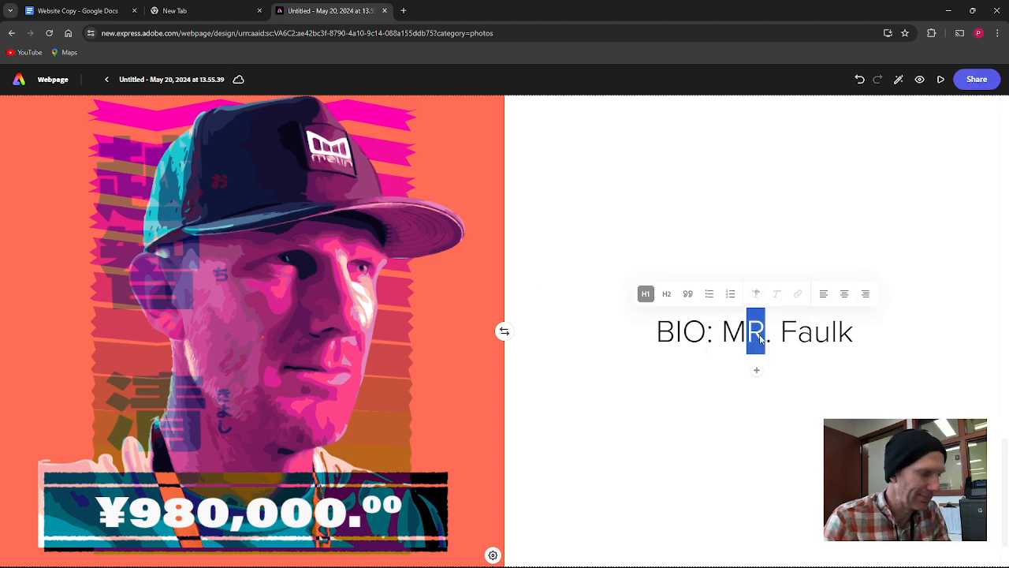
pyautogui.write('r')
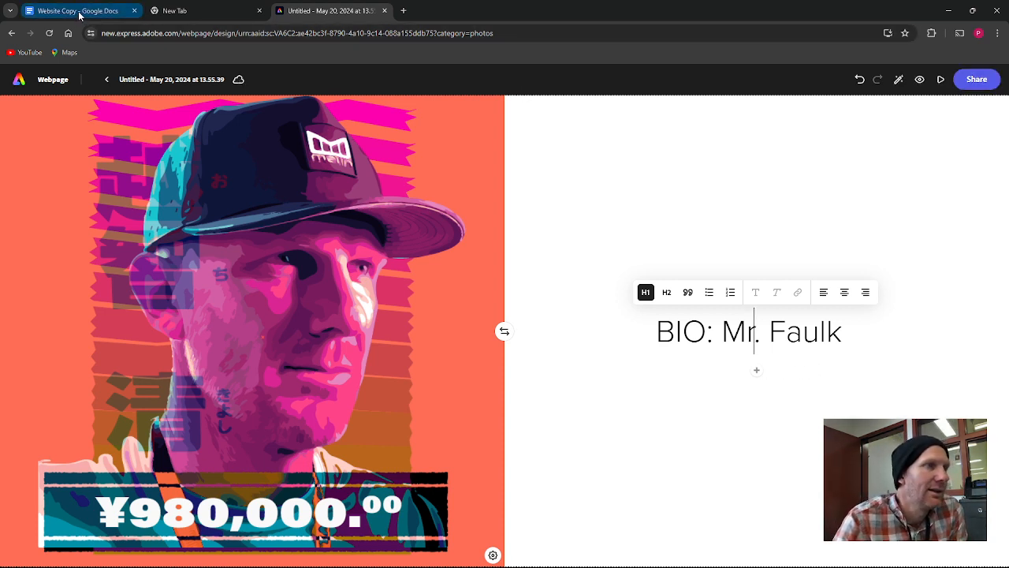
# Step: Add a second text block below the BIO heading and paste in the biography paragraph from the Website Copy Google Doc
pyautogui.click(757, 372)
pyautogui.click(718, 335)
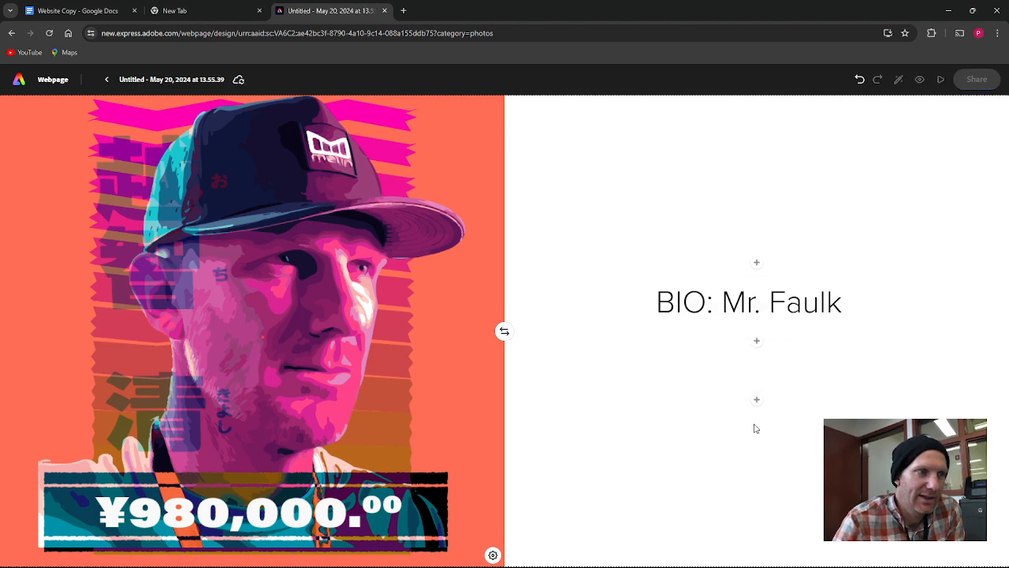
pyautogui.click(50, 11)
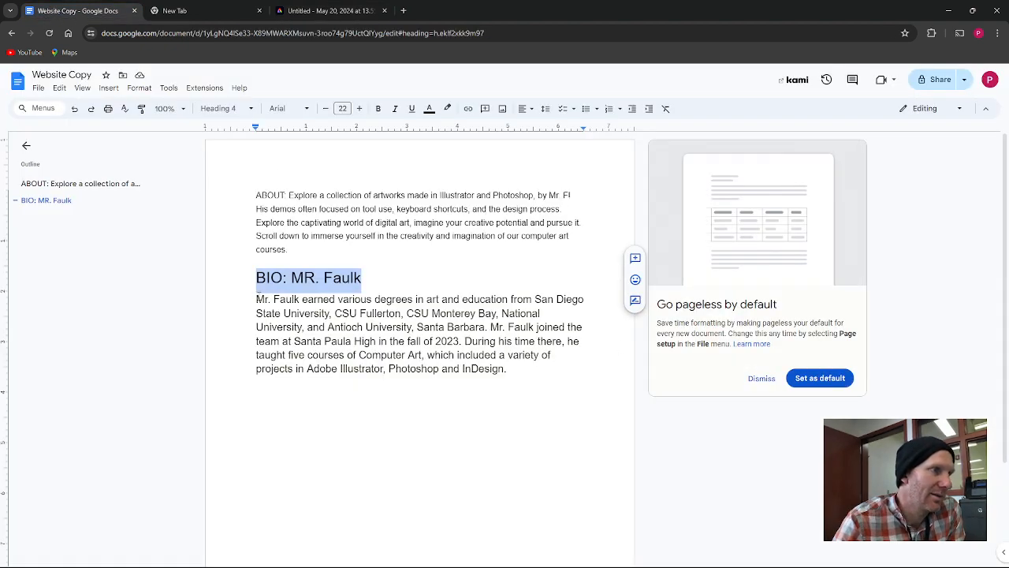
pyautogui.moveTo(256, 300); pyautogui.dragTo(536, 383)
pyautogui.hotkey('ctrl', 'c')
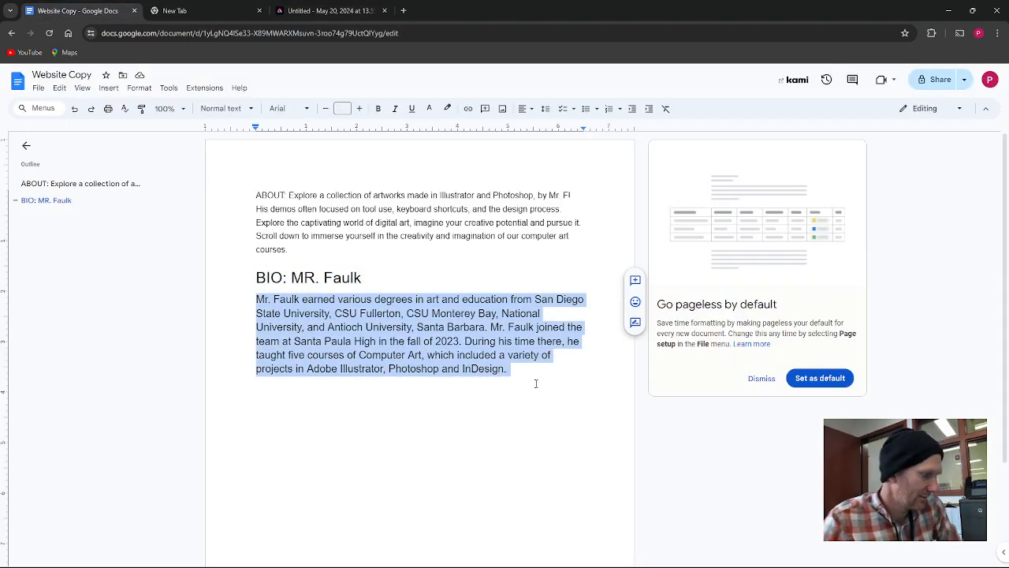
pyautogui.click(285, 11)
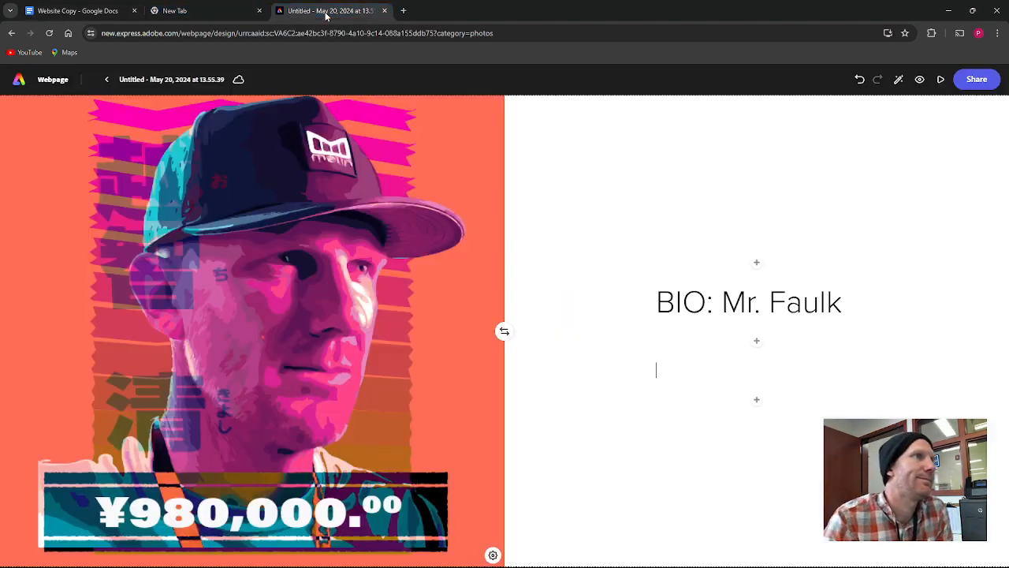
pyautogui.click(717, 372)
pyautogui.hotkey('ctrl', 'v')
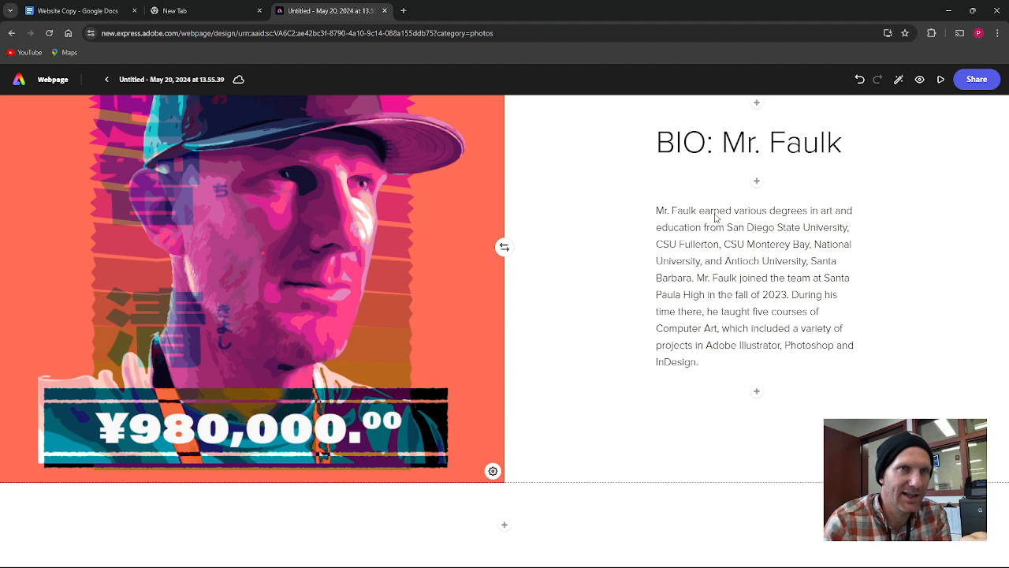
# Step: View the webpage's sharing options and dismiss them
pyautogui.click(976, 82)
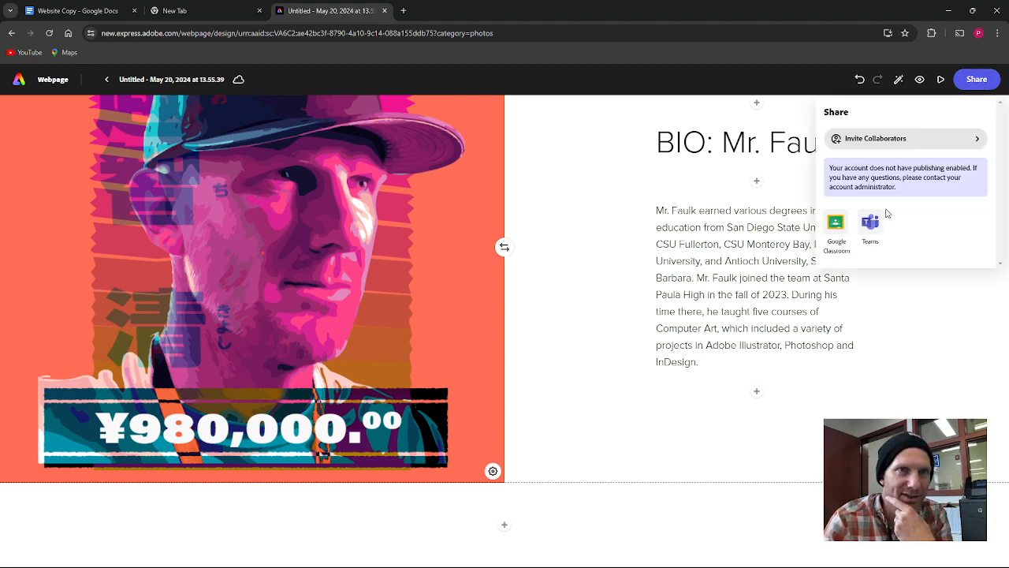
pyautogui.click(912, 297)
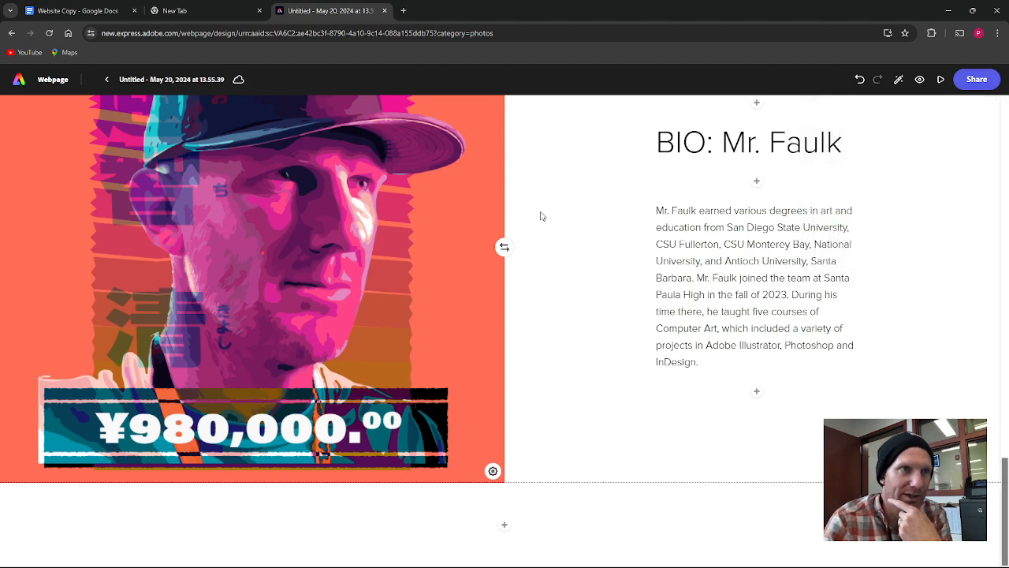
# Step: Return to the SPHS Digital Art cover and start presenting the webpage in full screen
pyautogui.scroll(4, 541, 217)
pyautogui.scroll(15, 541, 219)
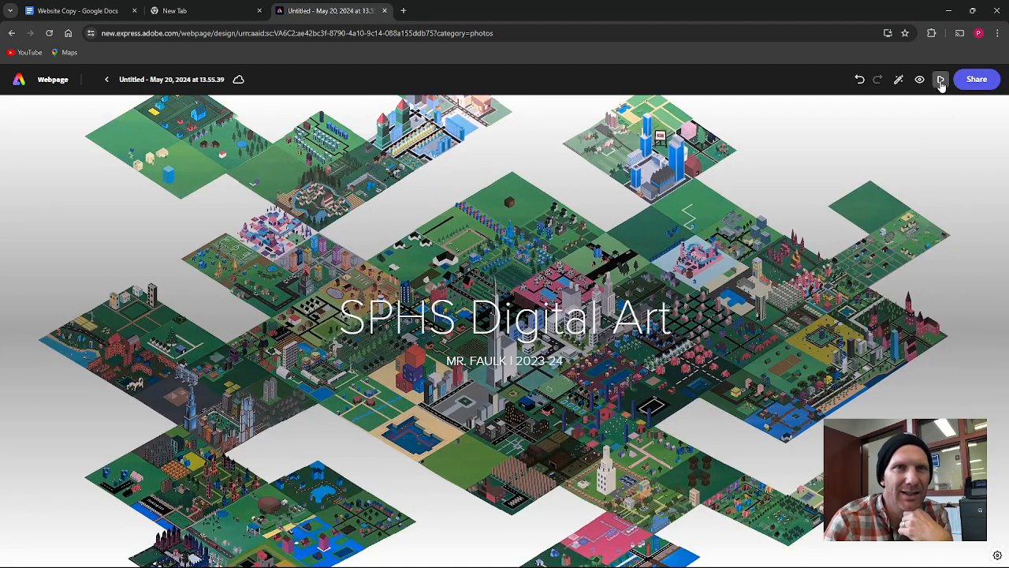
pyautogui.click(940, 82)
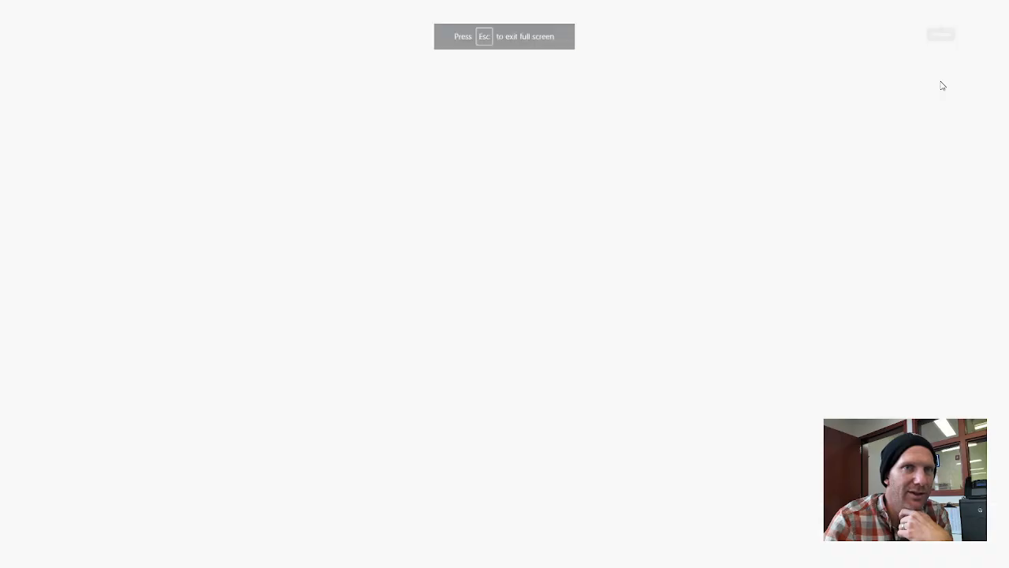